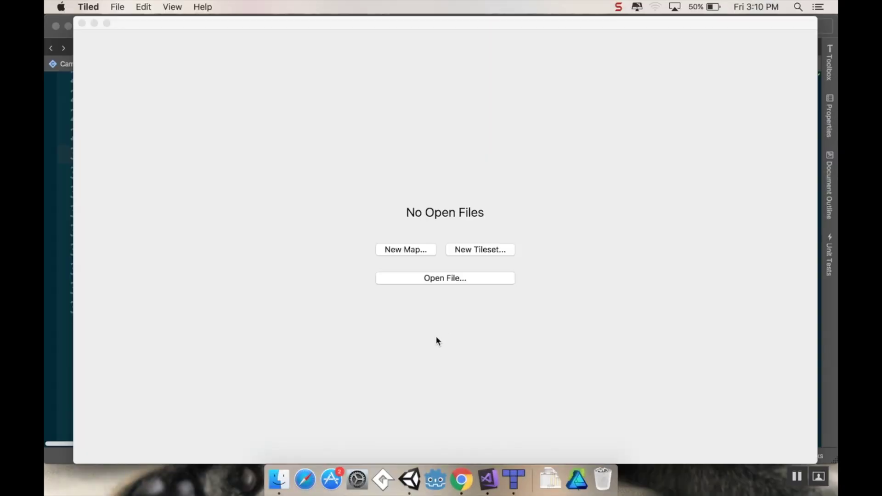
Step: Switch from Tiled's empty start window to the Unity editor showing the village scene
left_click(409, 478)
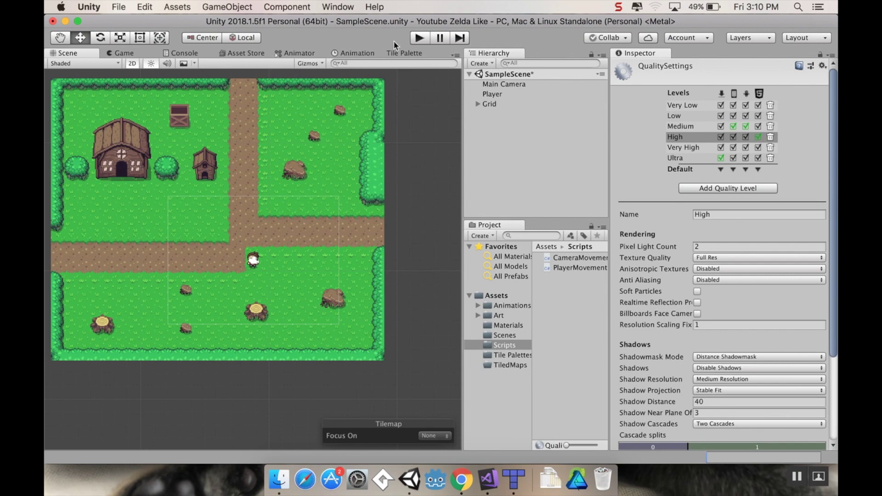
left_click(419, 38)
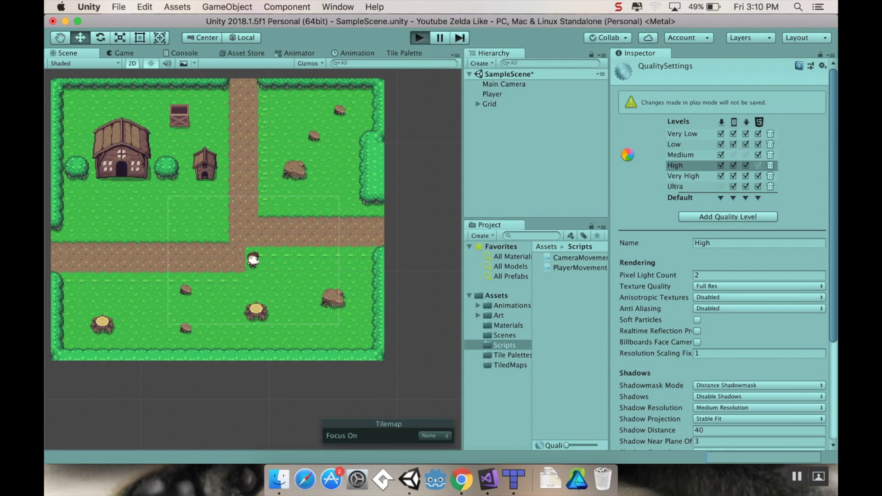
key("Left")
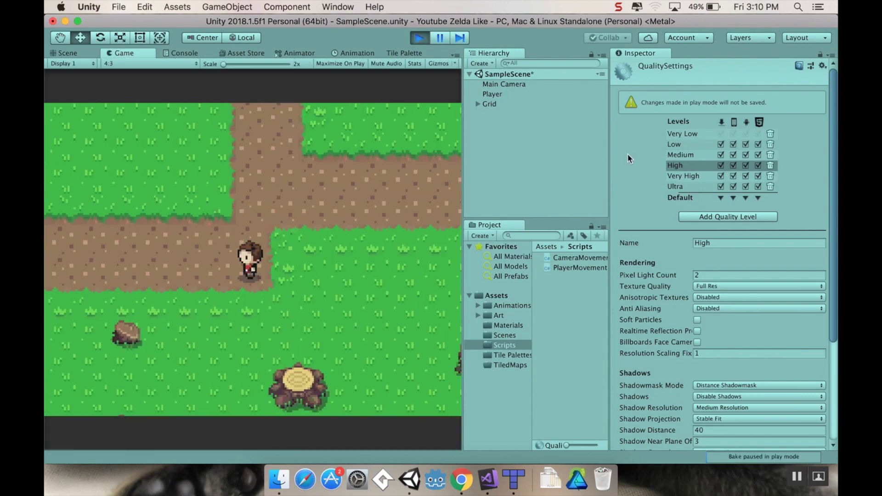
key("Up")
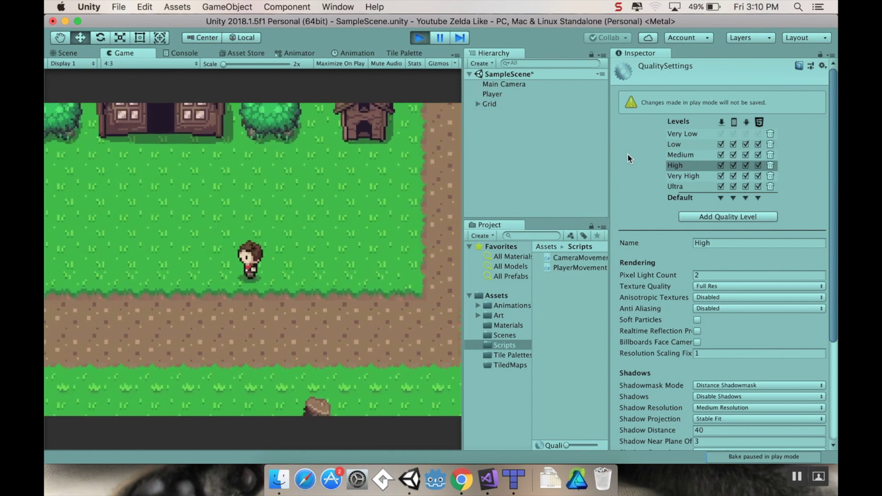
key("Left")
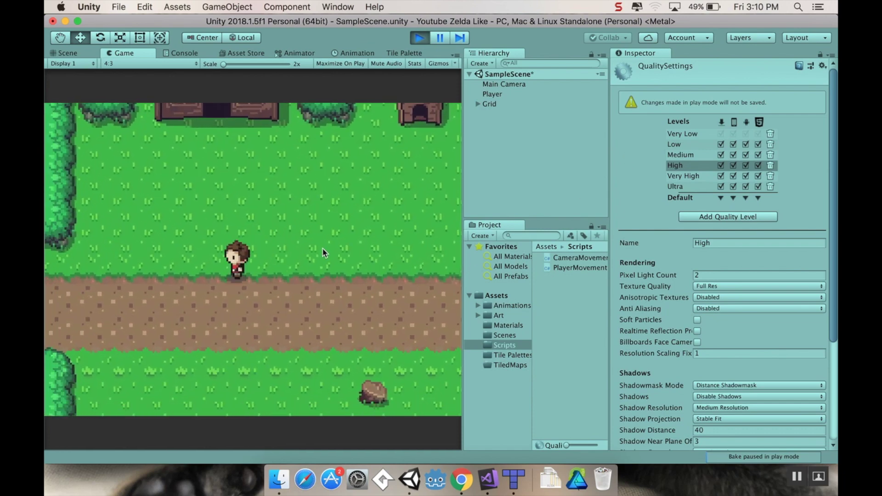
key("Left")
key("Down")
key("Up")
key("Right")
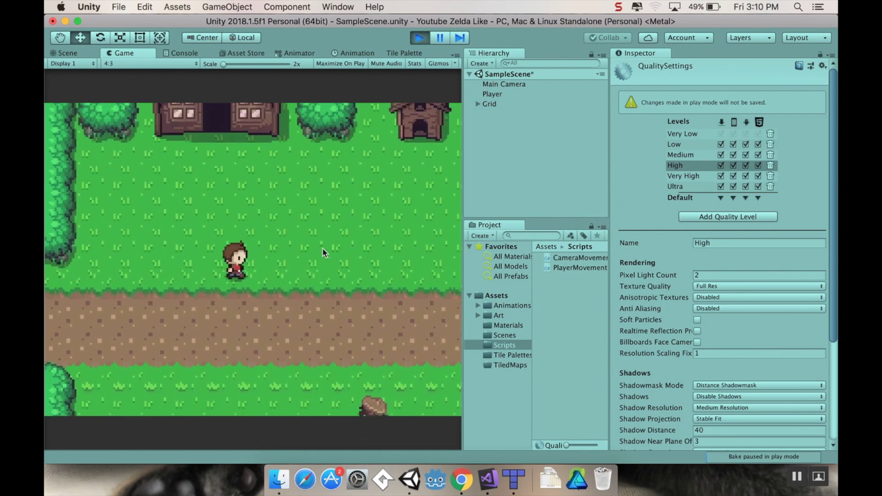
key("Right")
key("Up")
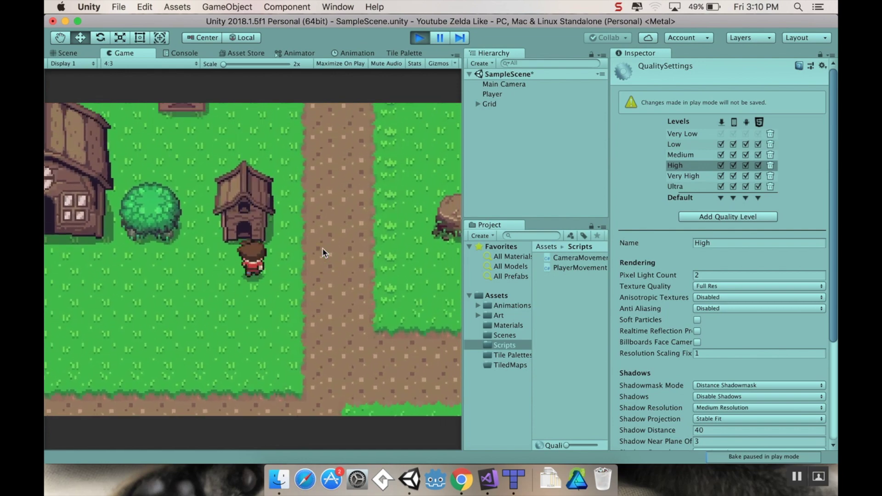
key("Right")
key("Up")
key("Down")
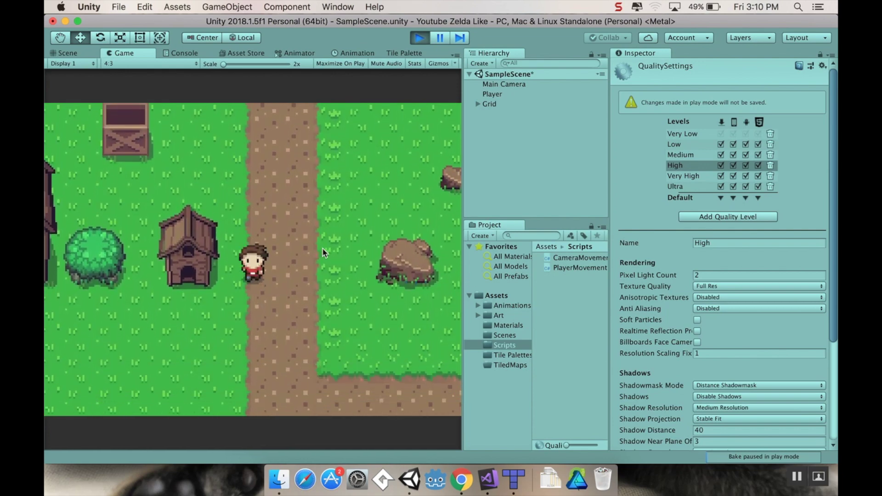
key("Right")
key("Up")
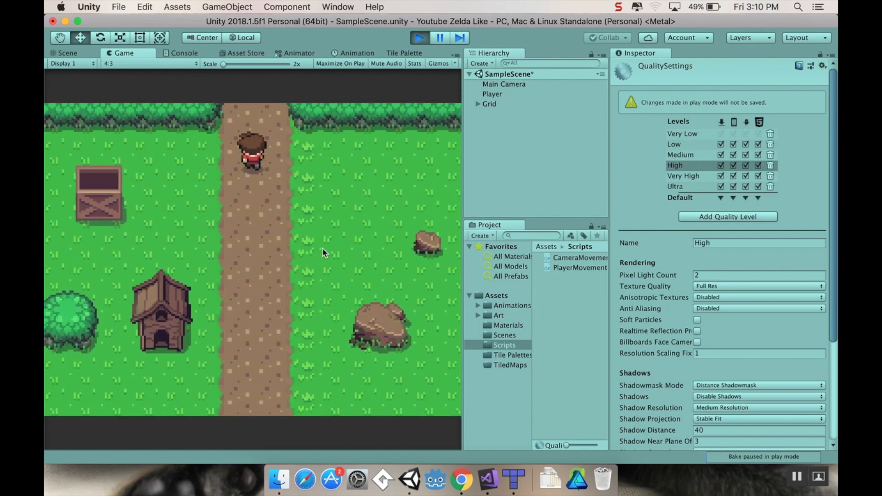
key("Right")
key("Down")
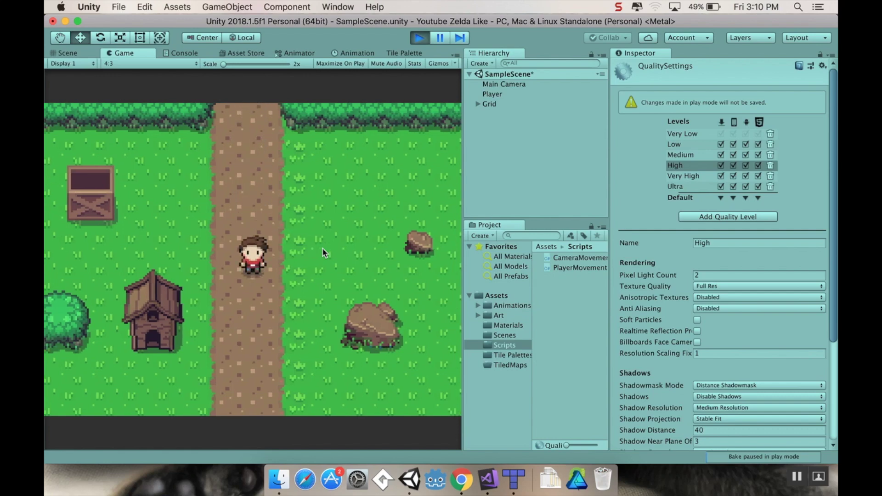
key("Down")
key("Right")
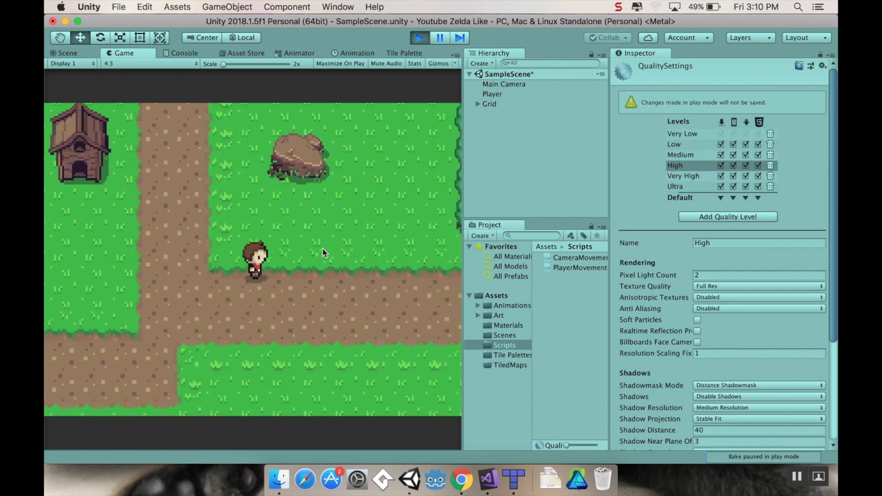
key("Right")
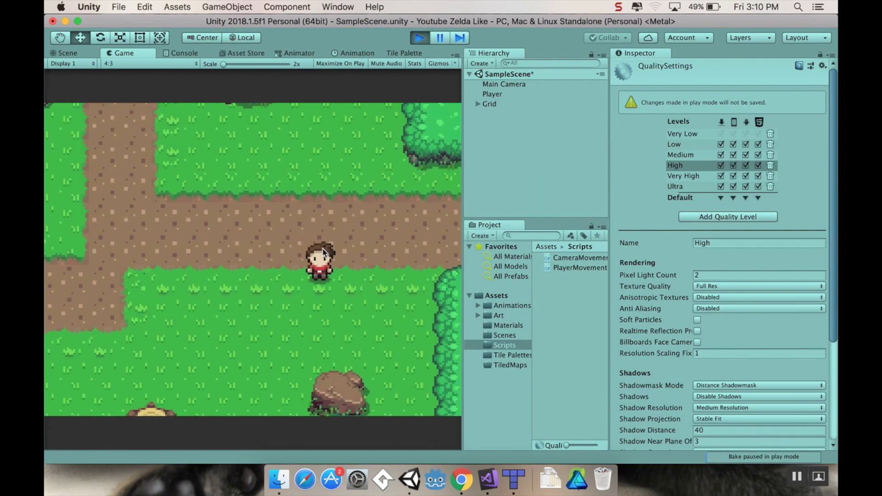
key("Down")
key("Left")
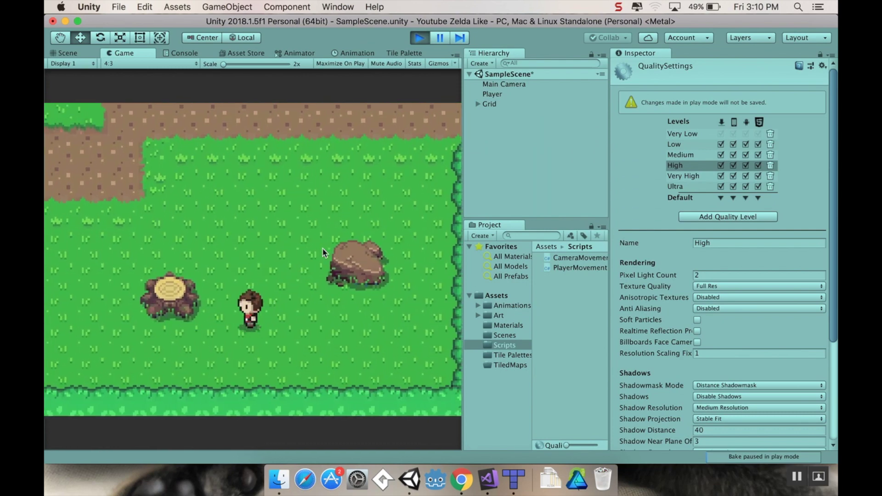
key("Left")
key("Up")
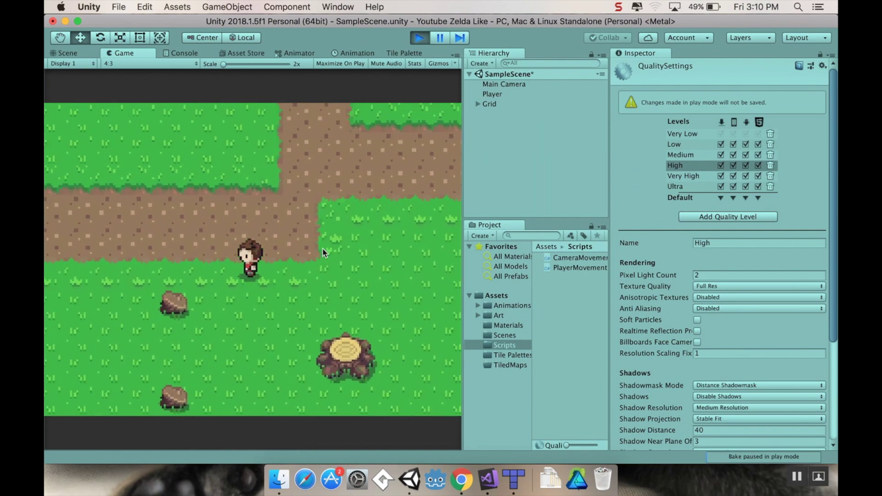
key("Left")
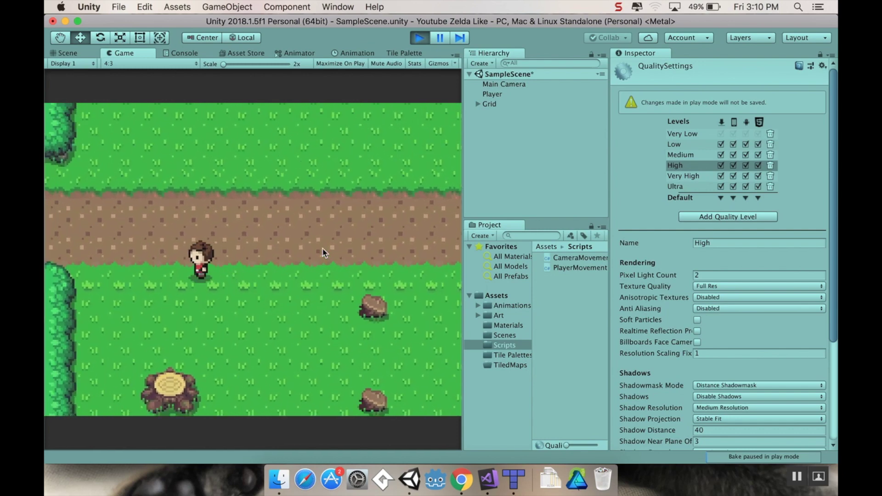
left_click(419, 38)
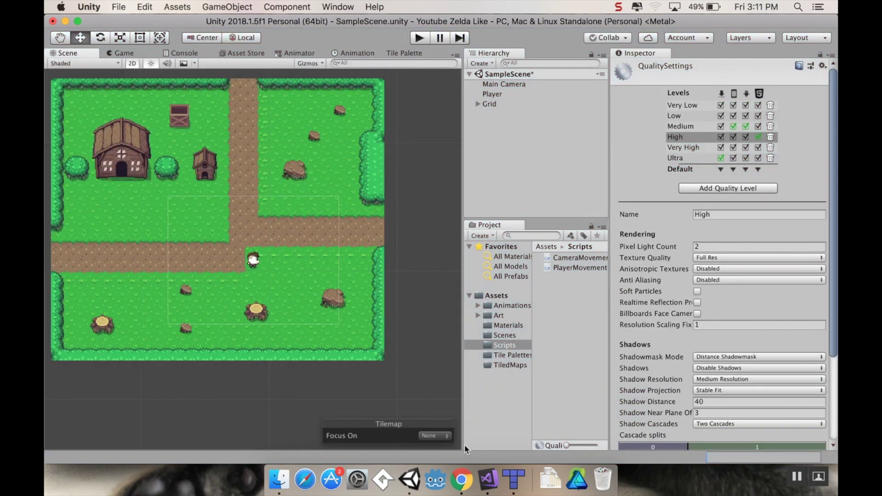
Step: Create a 25×25 orthogonal map with 16 px tiles and save it as OverworldTest.tmx
left_click(515, 474)
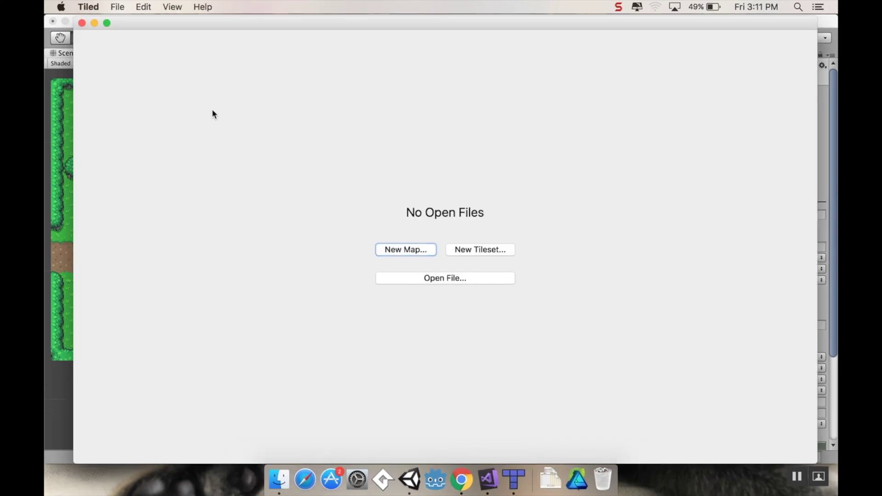
left_click(391, 250)
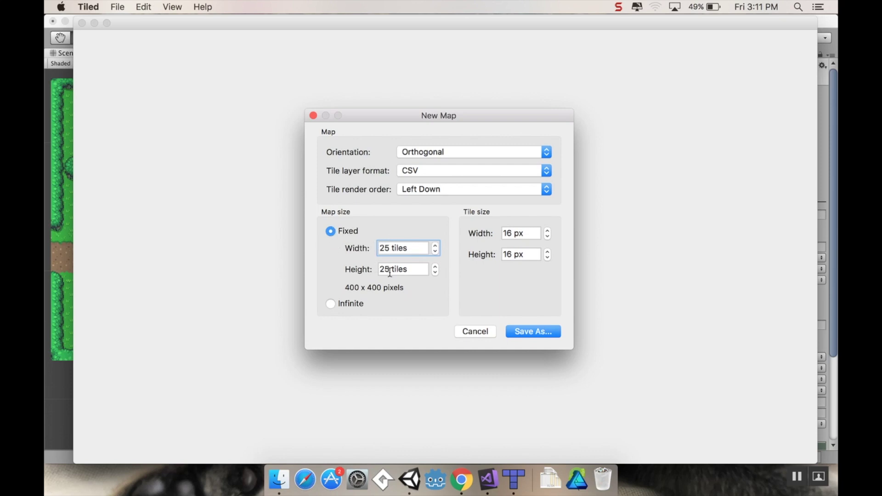
right_click(508, 231)
left_click(515, 230)
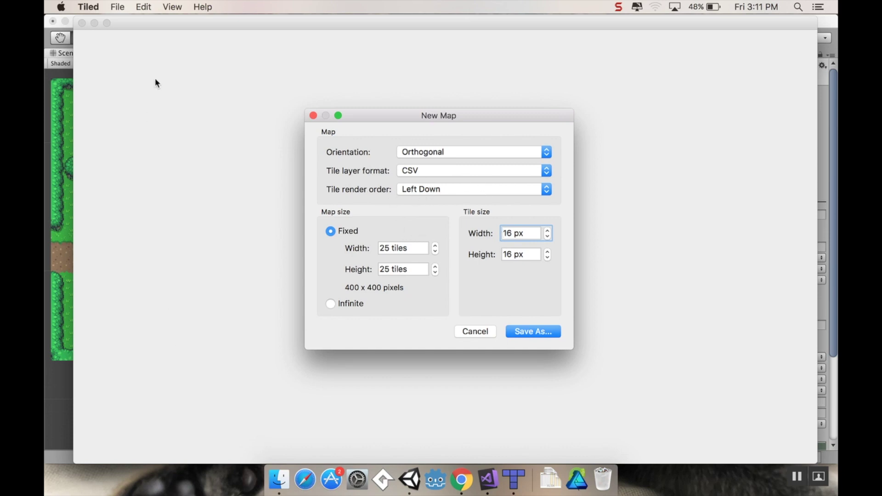
left_click(532, 332)
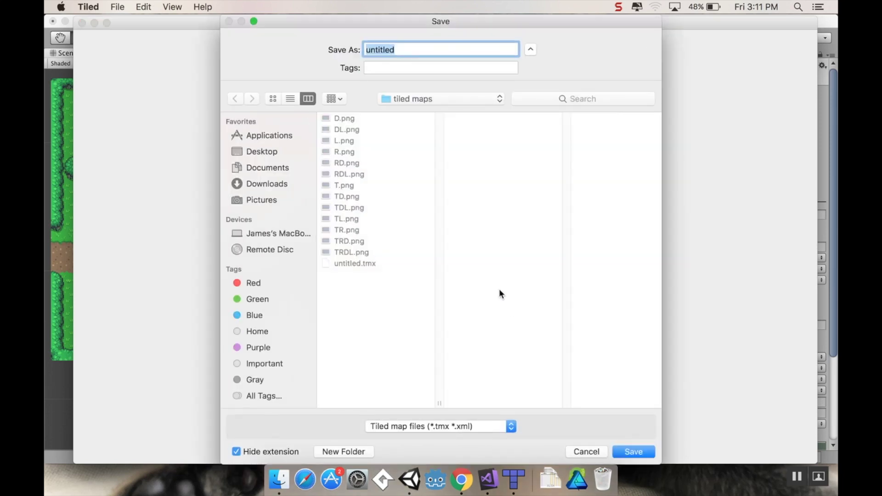
type("OverworldTest")
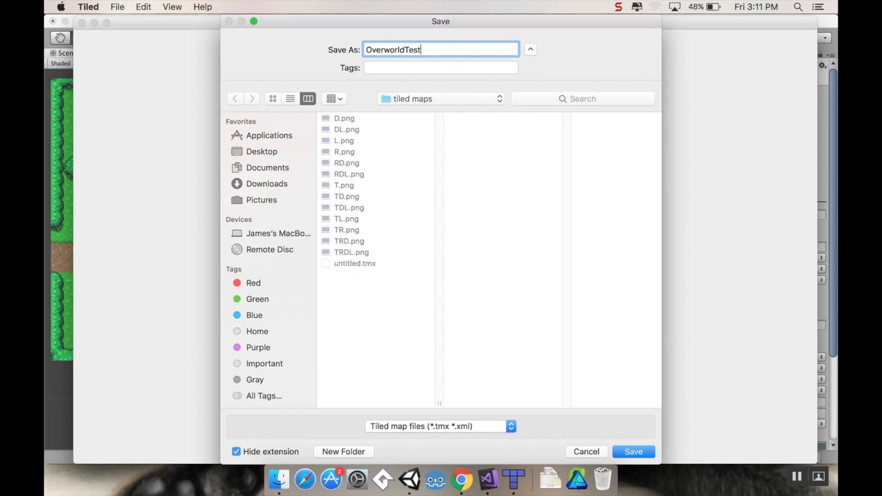
key("Return")
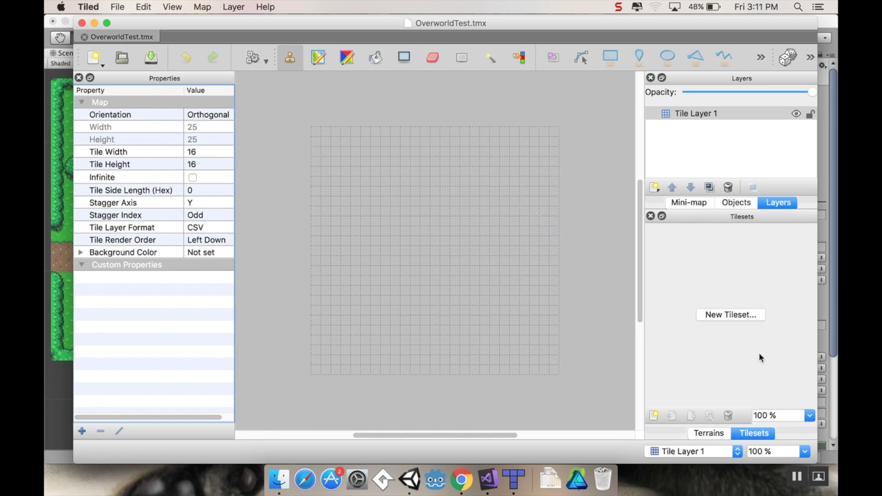
Step: Define a new tileset named 'overworld' using gfx 2/Overworld.png as its image
left_click(730, 314)
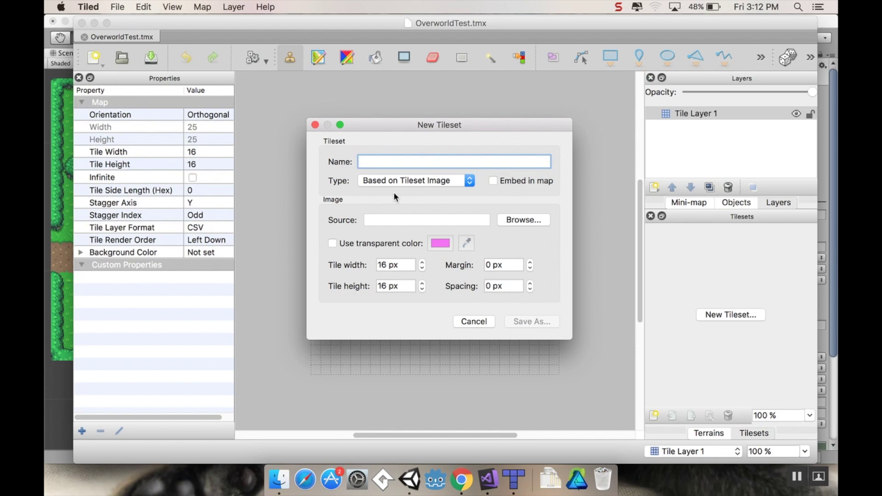
type("overworld")
left_click(522, 217)
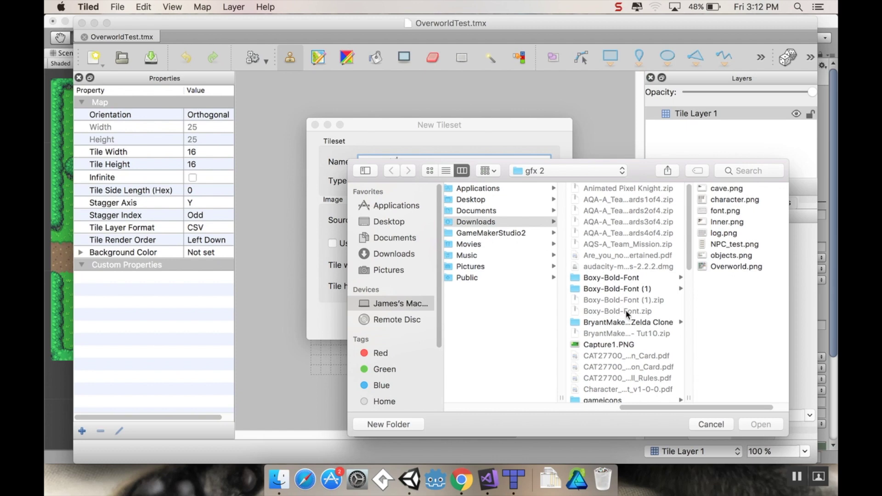
scroll(643, 313, "down", 10)
scroll(644, 318, "down", 5)
scroll(645, 317, "up", 4)
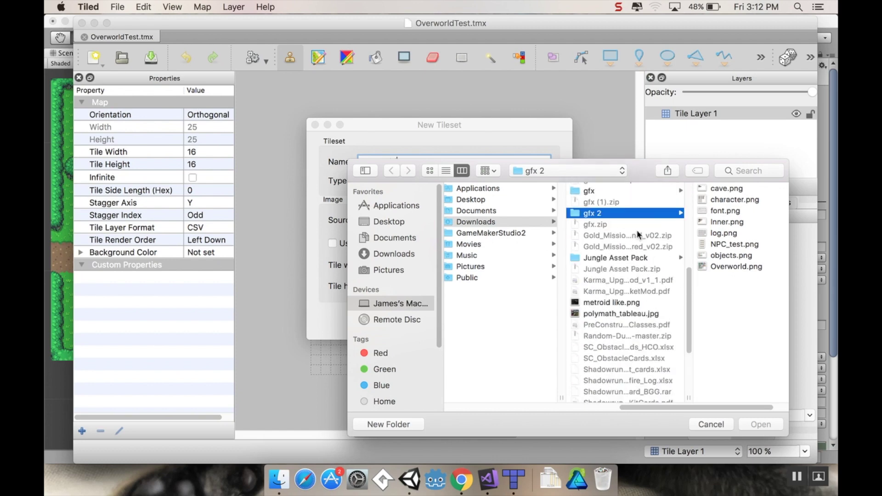
left_click(734, 268)
left_click(760, 424)
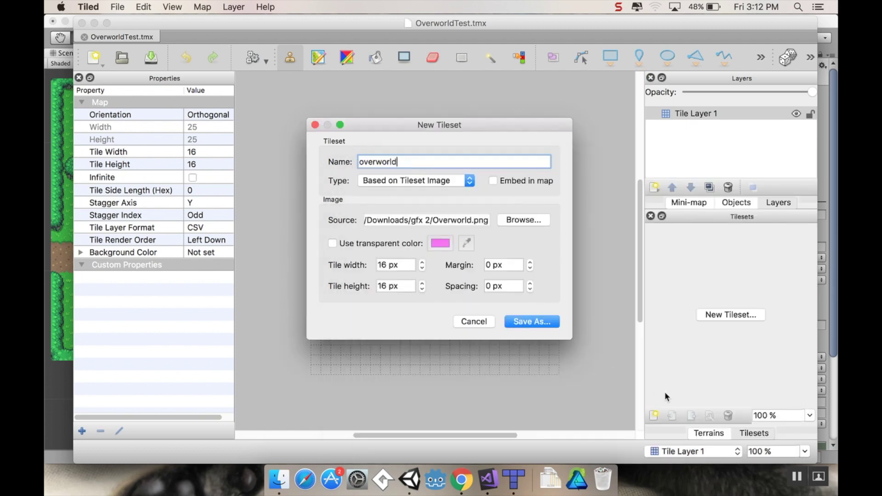
Step: Save the tileset as overworld.tsx and return to the OverworldTest map
left_click(529, 322)
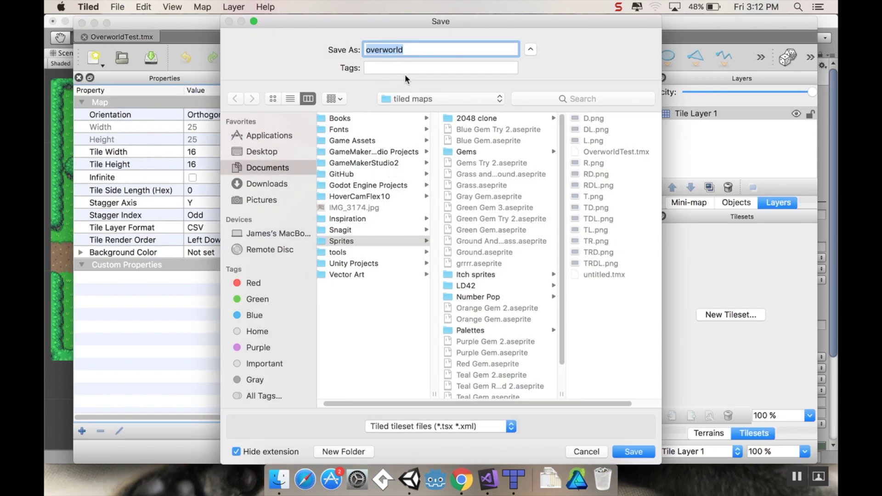
left_click(636, 454)
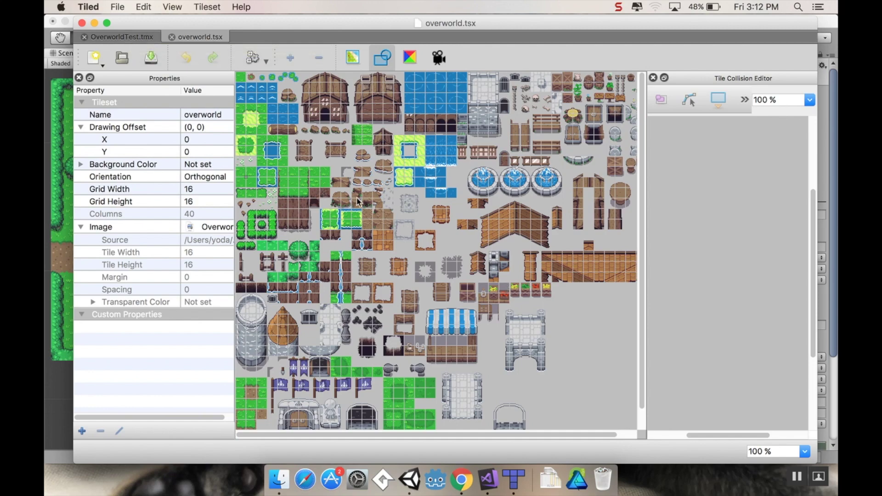
left_click(134, 39)
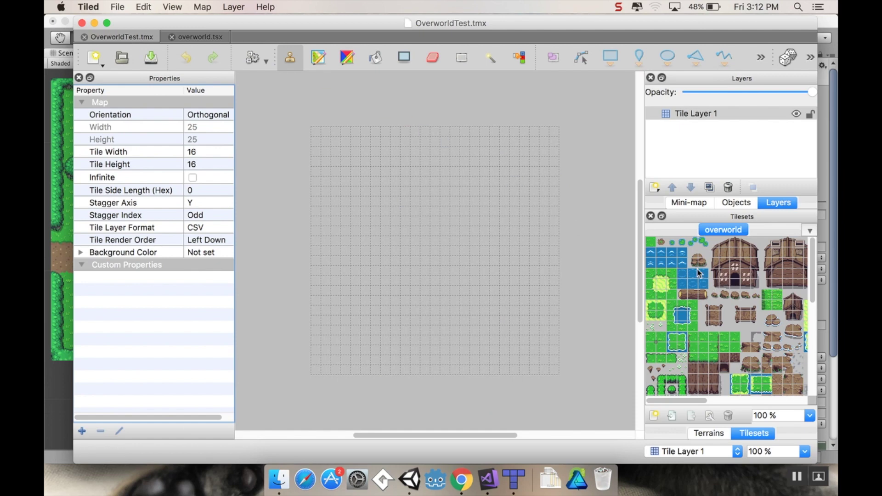
Step: Bucket-fill the entire empty map with the plain grass tile
left_click(650, 248)
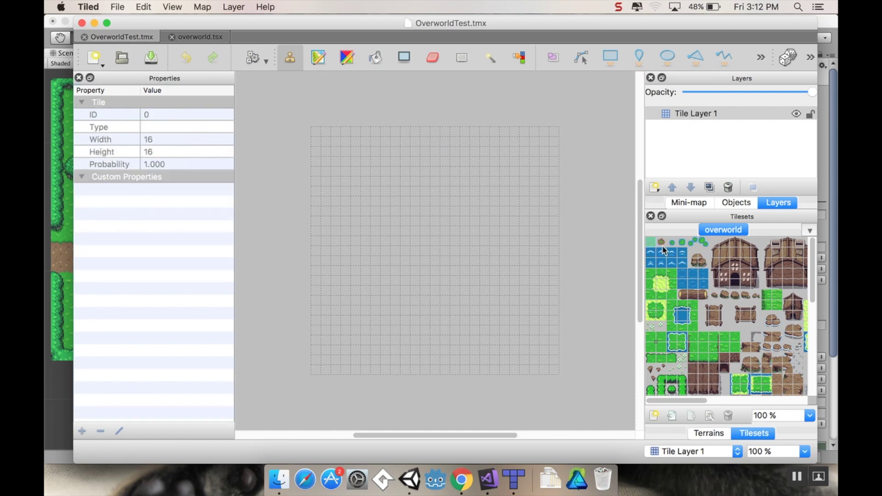
left_click(381, 64)
left_click(413, 220)
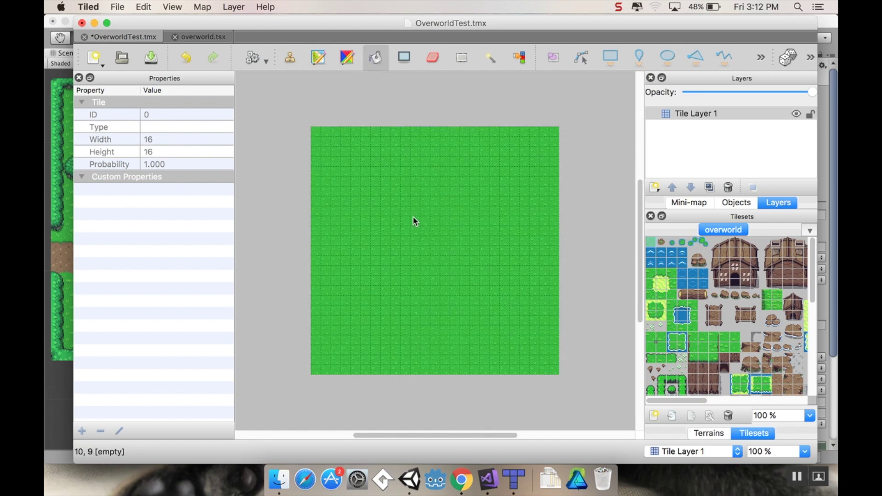
middle_click_drag(561, 298, 520, 289)
scroll(521, 290, "up", 5)
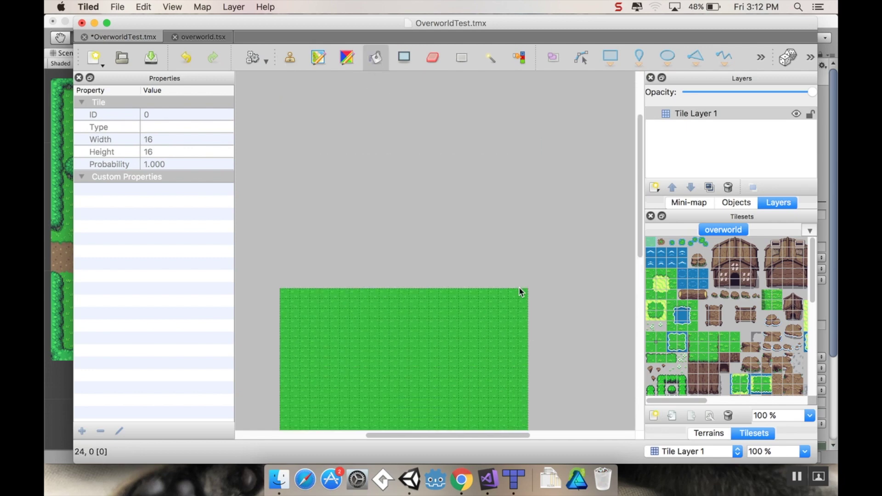
scroll(515, 292, "down", 5)
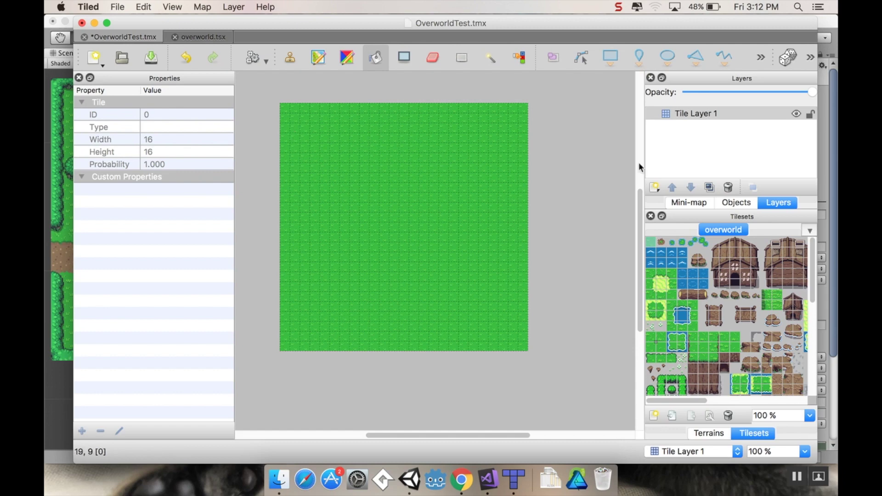
Step: Rename Tile Layer 1 to 'Ground' in the Properties panel
left_click(712, 113)
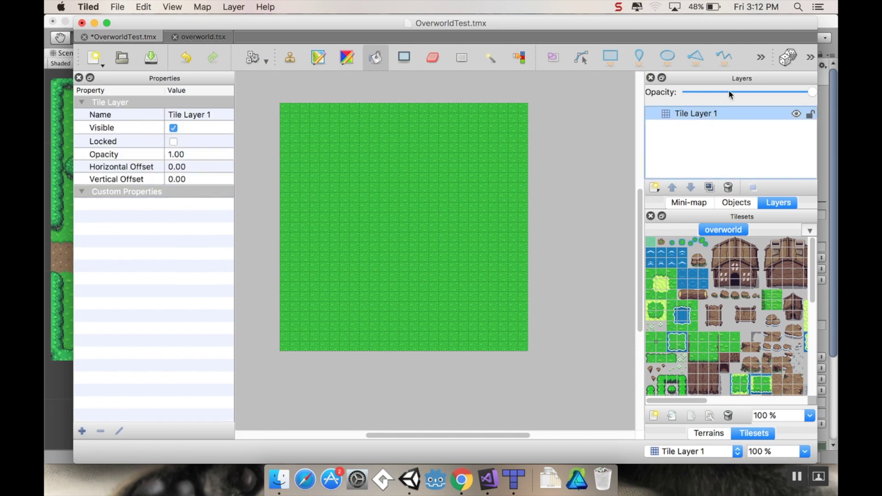
left_click(205, 114)
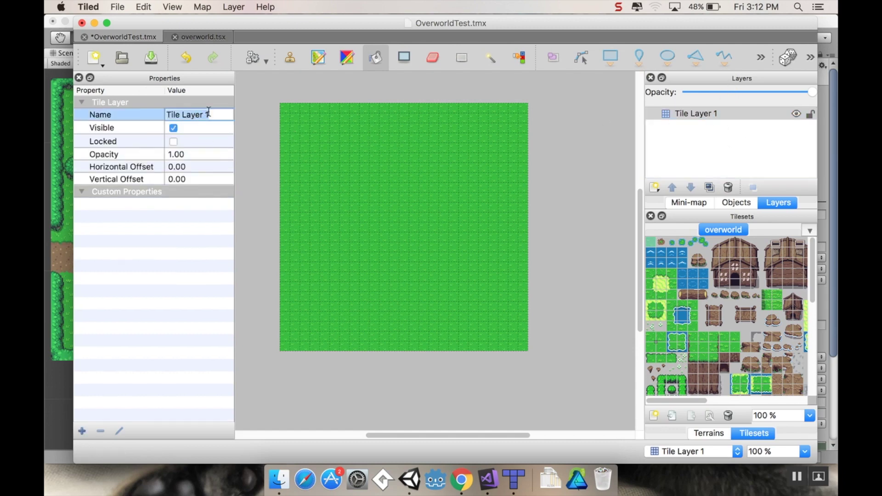
type("Ground")
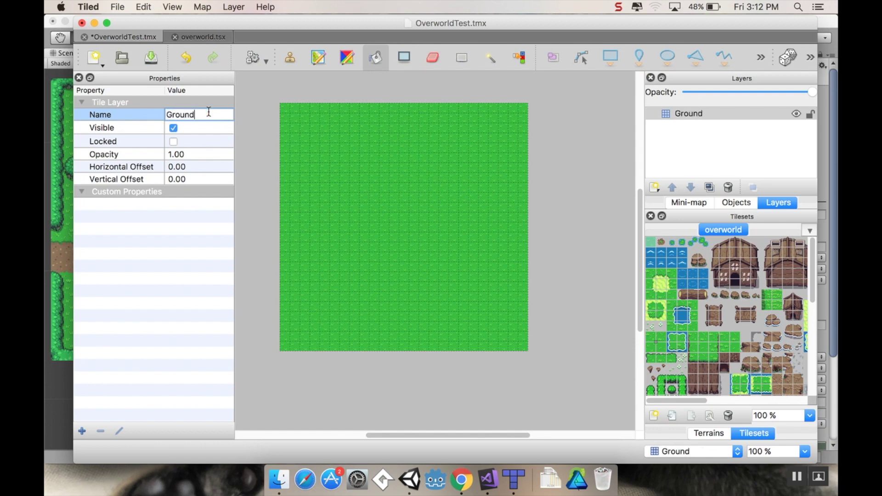
key("Return")
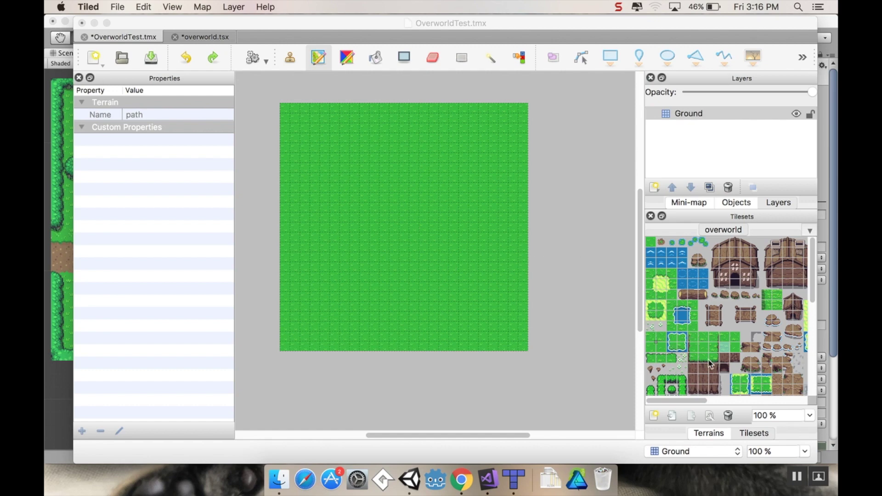
Step: Open overworld.tsx in terrain editing mode and add a terrain named 'path'
scroll(689, 356, "down", 5)
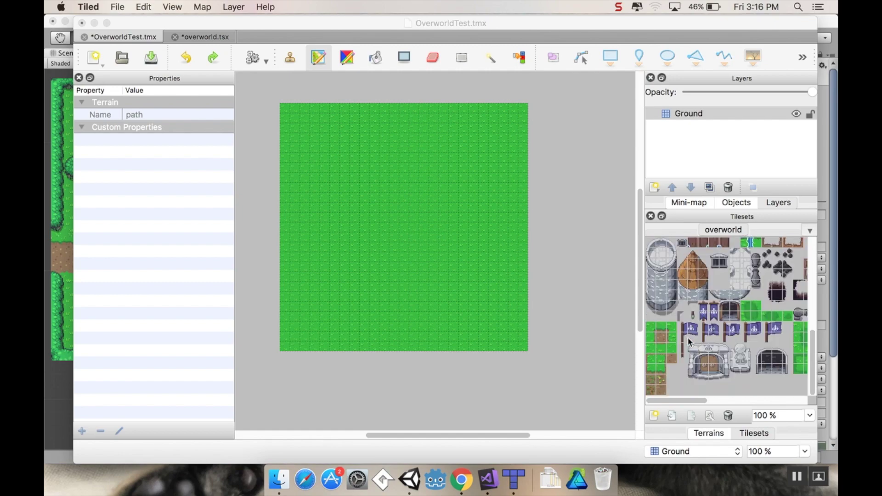
left_click(709, 416)
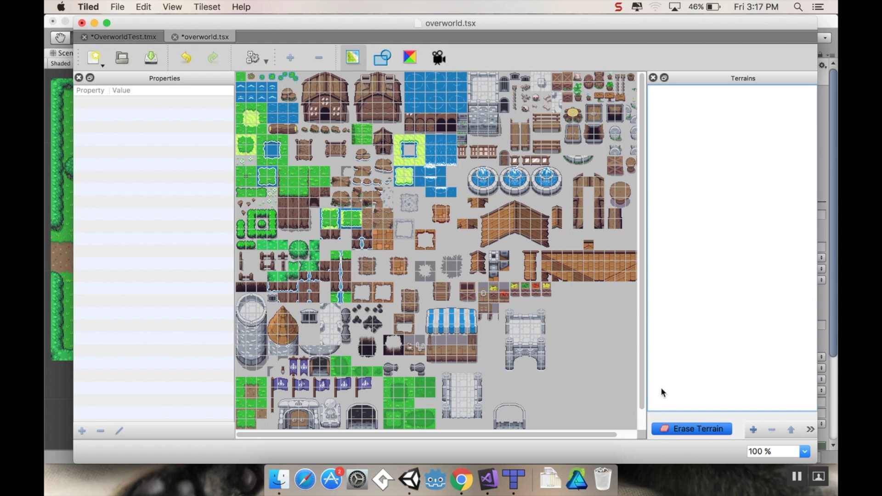
left_click(353, 58)
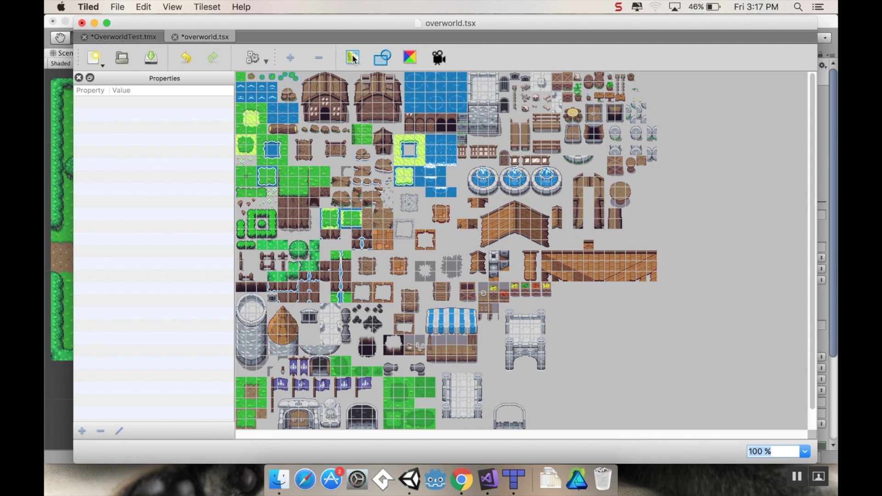
left_click(352, 58)
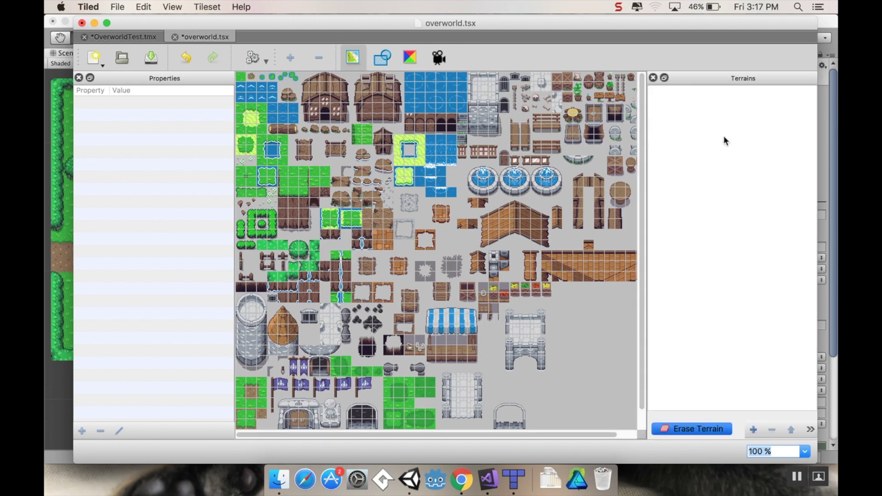
left_click(756, 432)
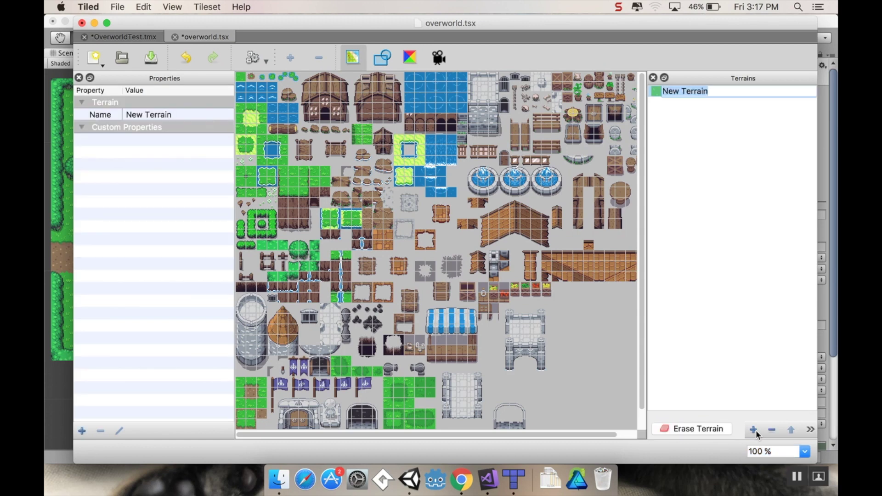
type("path")
key("Return")
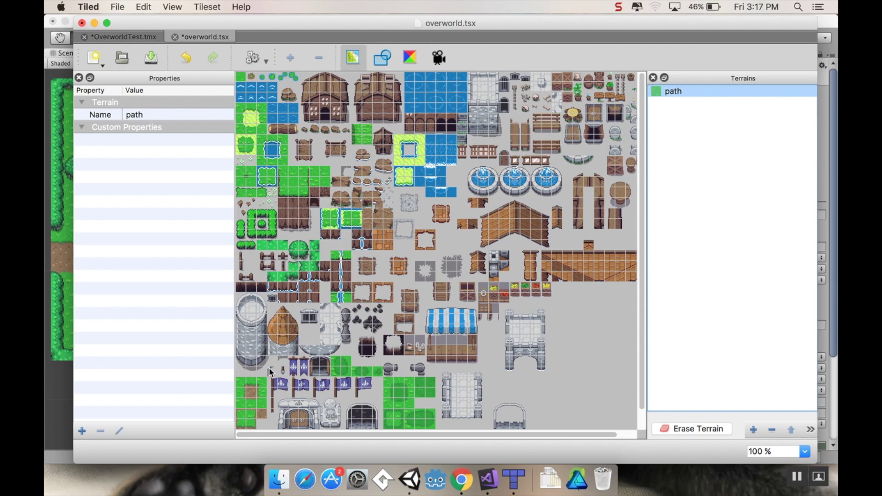
Step: Paint the path terrain onto the grass-dirt transition tile corners, then return to the map
scroll(275, 372, "down", 1)
scroll(290, 372, "up", 1)
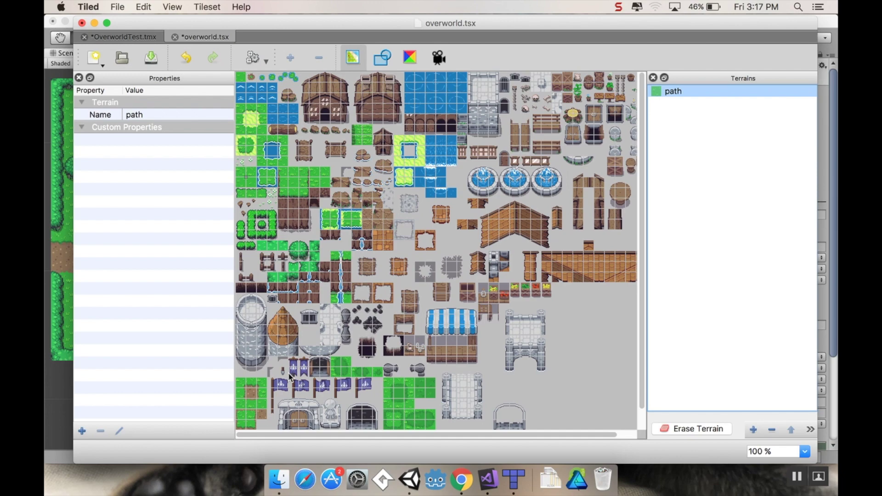
scroll(289, 374, "up", 8, "ctrl")
scroll(291, 375, "down", 4, "ctrl")
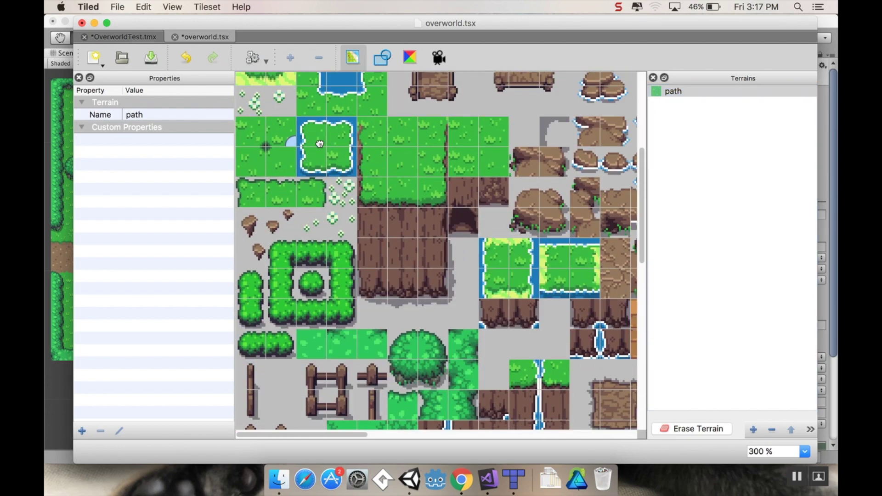
scroll(320, 143, "down", 15)
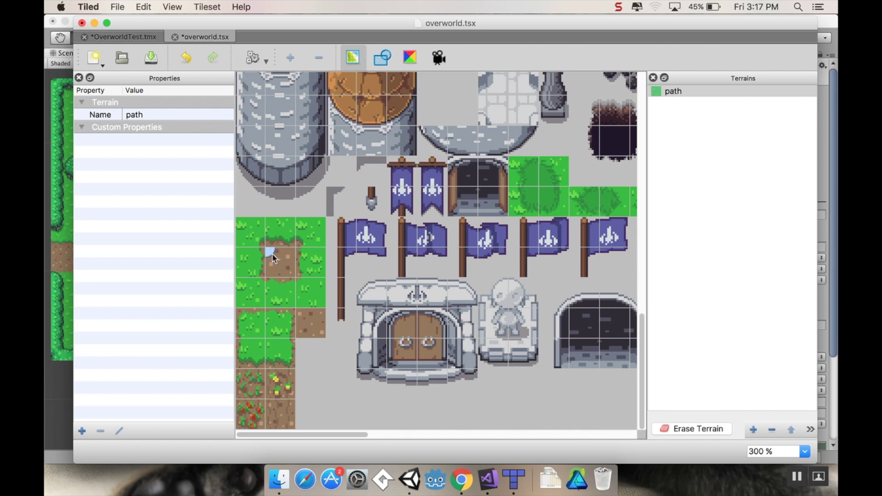
mouse_move(263, 251)
left_mouse_down()
mouse_move(285, 243)
mouse_move(301, 252)
mouse_move(306, 281)
mouse_move(280, 287)
mouse_move(258, 271)
mouse_move(286, 269)
left_mouse_up()
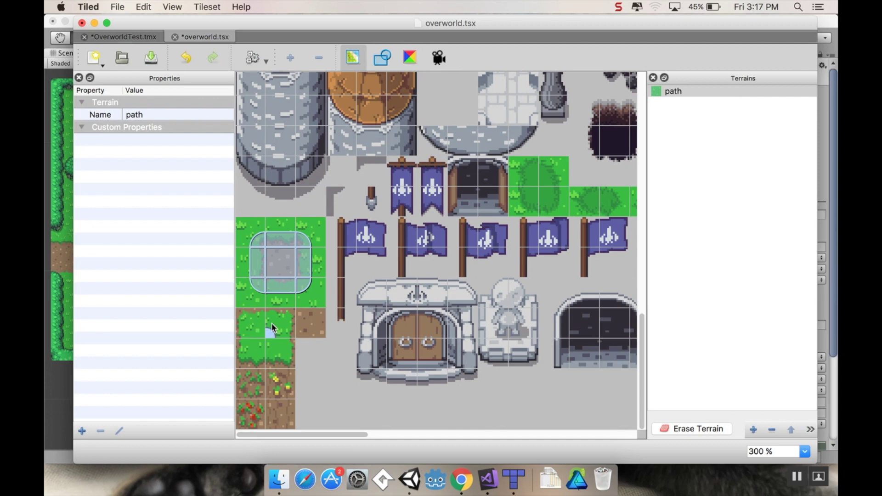
mouse_move(247, 315)
left_mouse_down()
mouse_move(289, 310)
mouse_move(291, 357)
mouse_move(245, 360)
mouse_move(239, 329)
mouse_move(253, 322)
mouse_move(258, 345)
left_mouse_up()
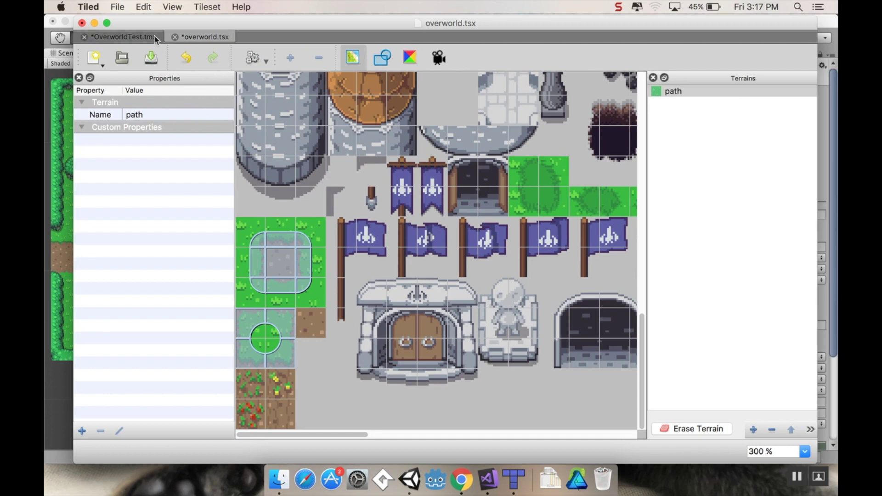
left_click(138, 36)
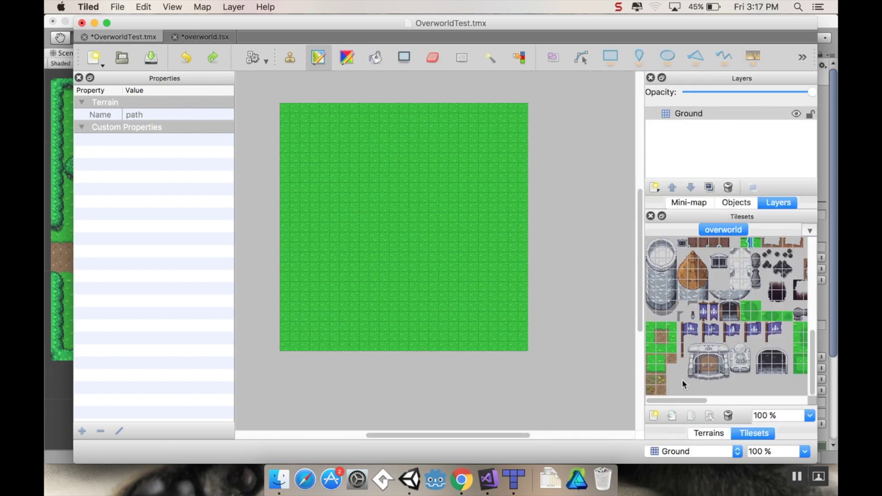
Step: Paint path terrain from the left edge rightward, plus a widened branch up to the top edge
left_click(709, 433)
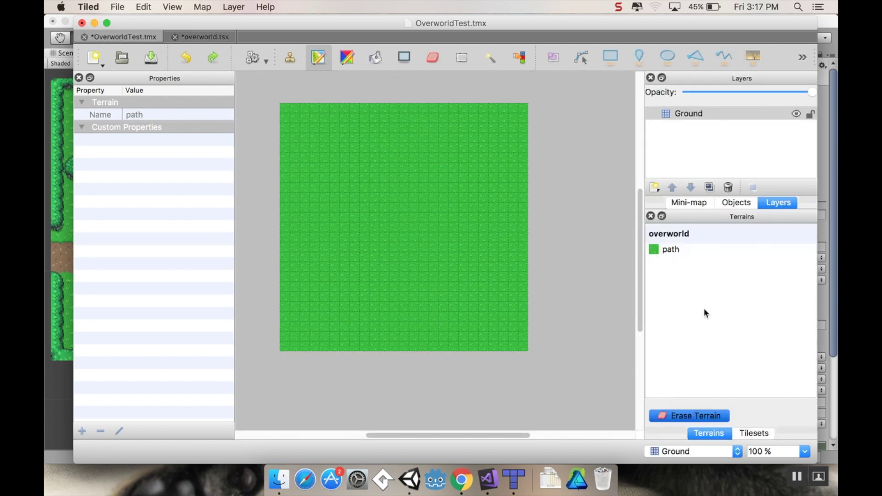
left_click(673, 251)
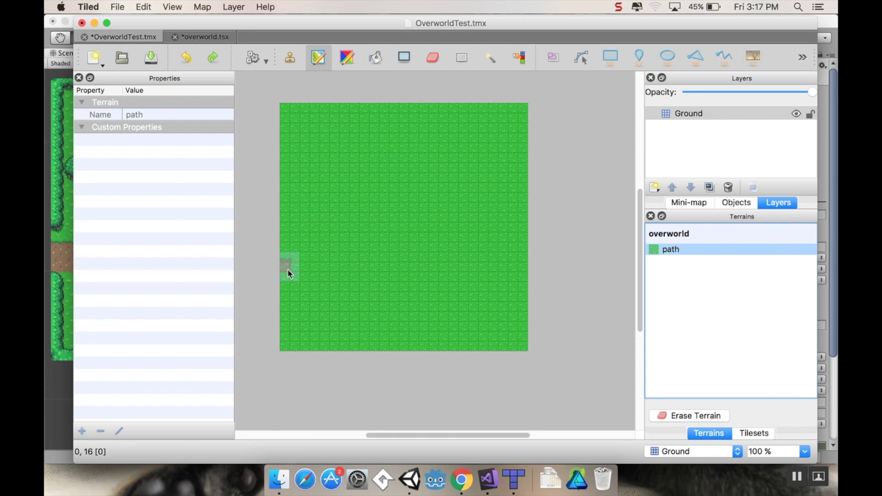
mouse_move(290, 270)
left_mouse_down()
mouse_move(398, 262)
mouse_move(403, 273)
mouse_move(505, 275)
mouse_move(476, 275)
left_mouse_up()
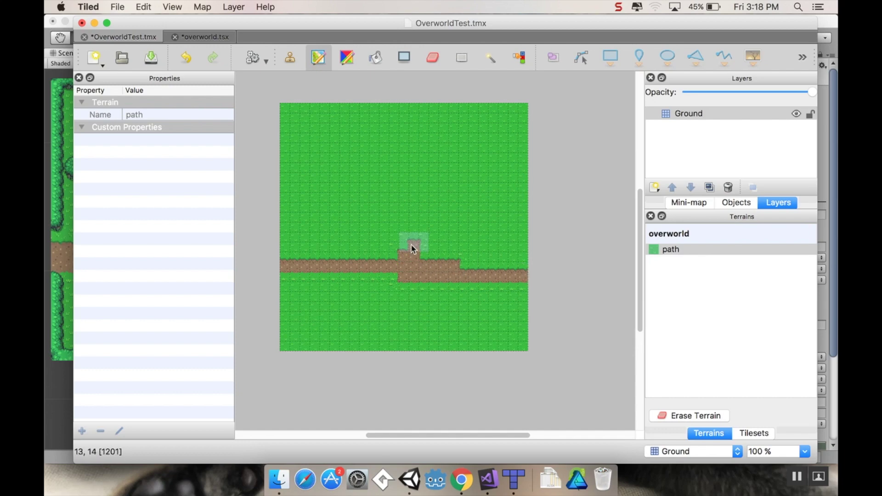
mouse_move(413, 248)
left_mouse_down()
mouse_move(423, 127)
mouse_move(420, 109)
mouse_move(409, 107)
mouse_move(412, 156)
left_mouse_up()
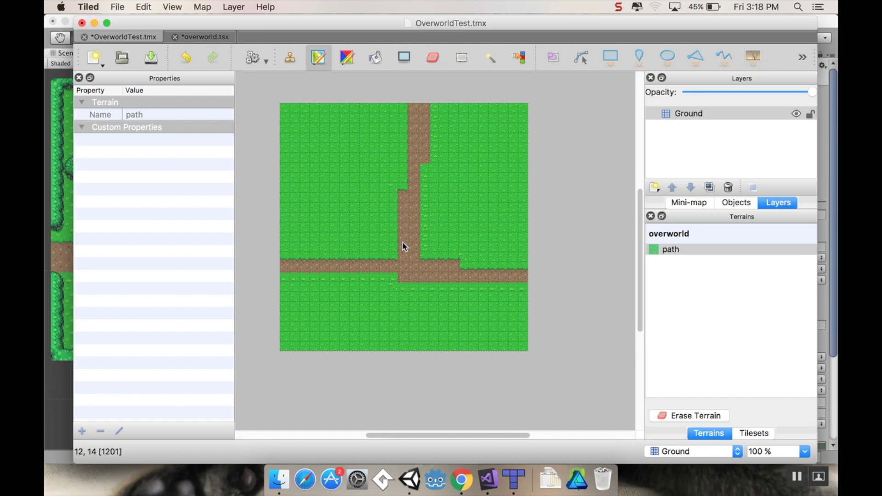
left_click(405, 163)
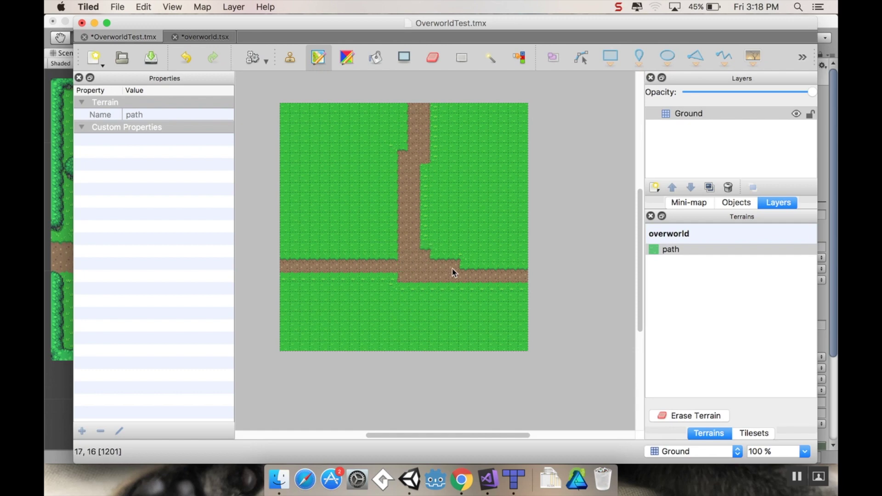
left_click(426, 258)
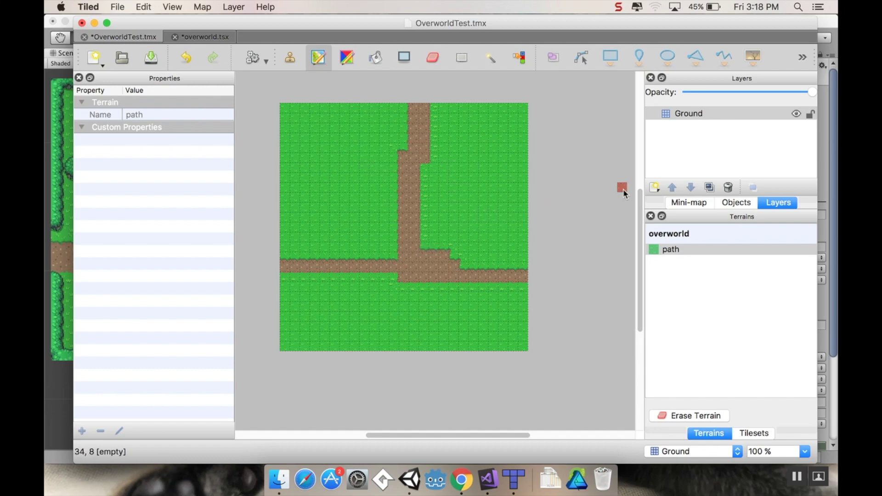
Step: Add a new tile layer above Ground named 'Collisions'
left_click(654, 188)
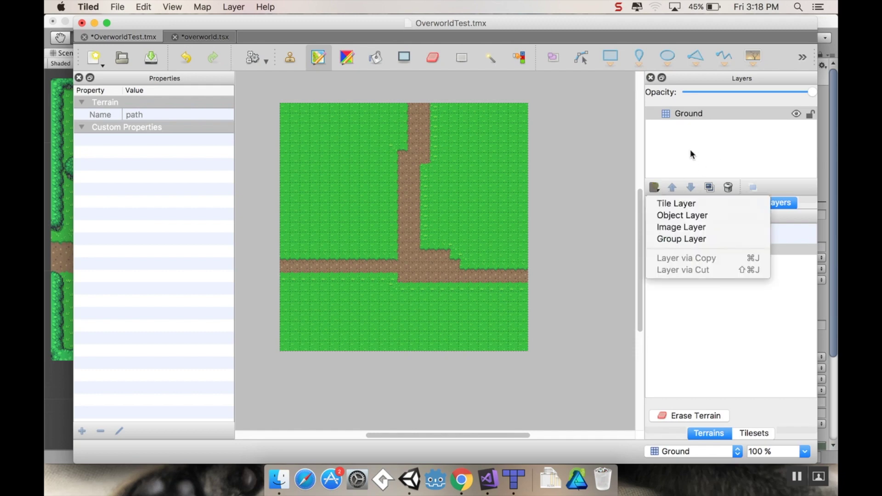
left_click(710, 203)
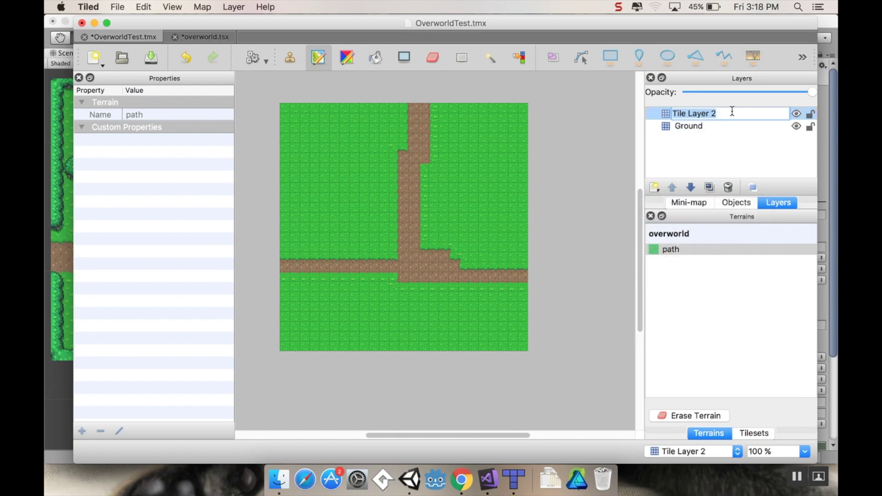
type("Collisions")
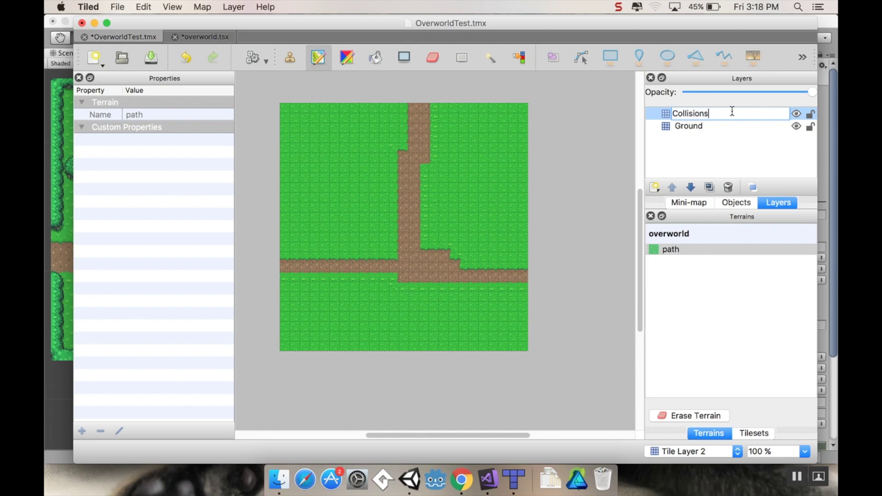
key("Return")
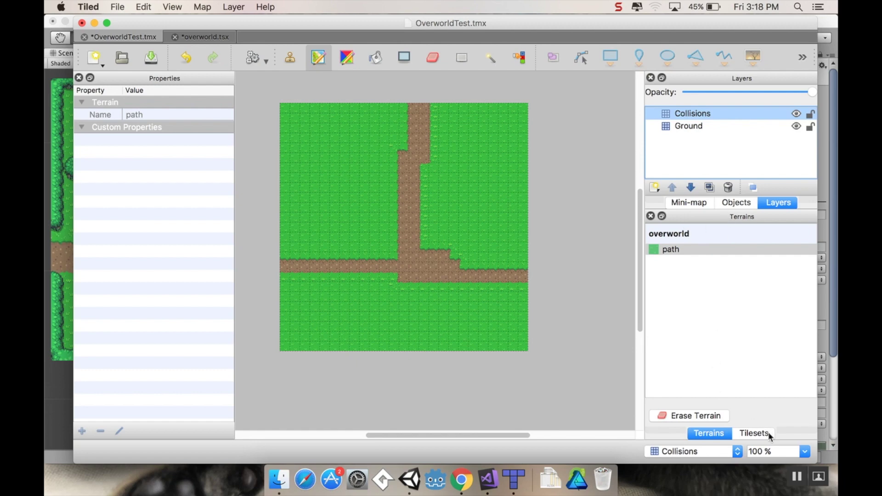
Step: Stamp the large multi-tile house onto the grass west of the path
left_click(754, 433)
scroll(726, 298, "up", 2)
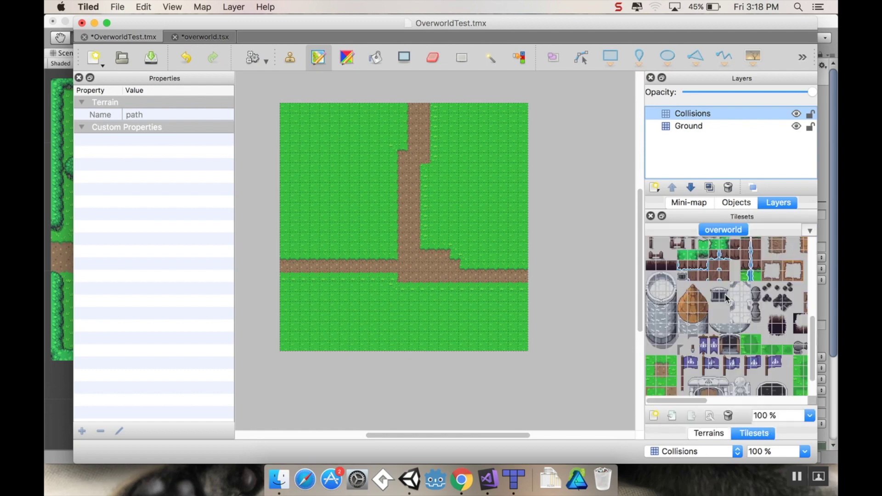
scroll(725, 298, "up", 5)
left_click(716, 246)
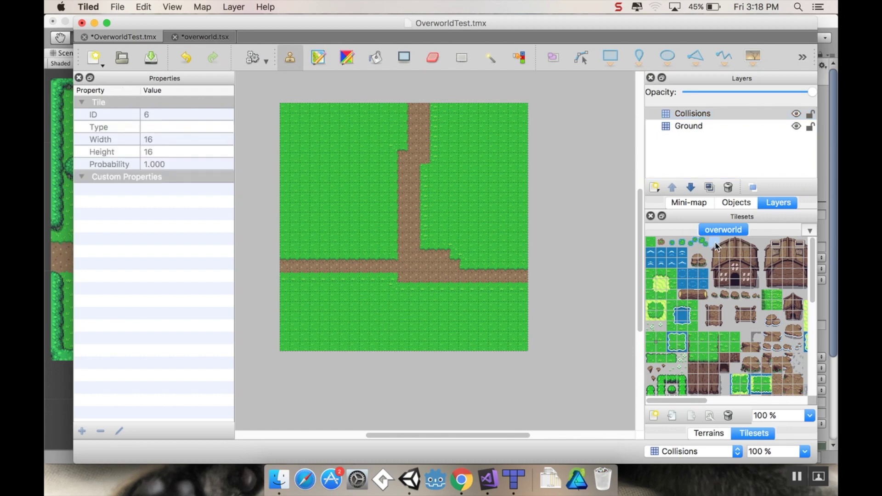
left_click_drag(717, 246, 759, 286)
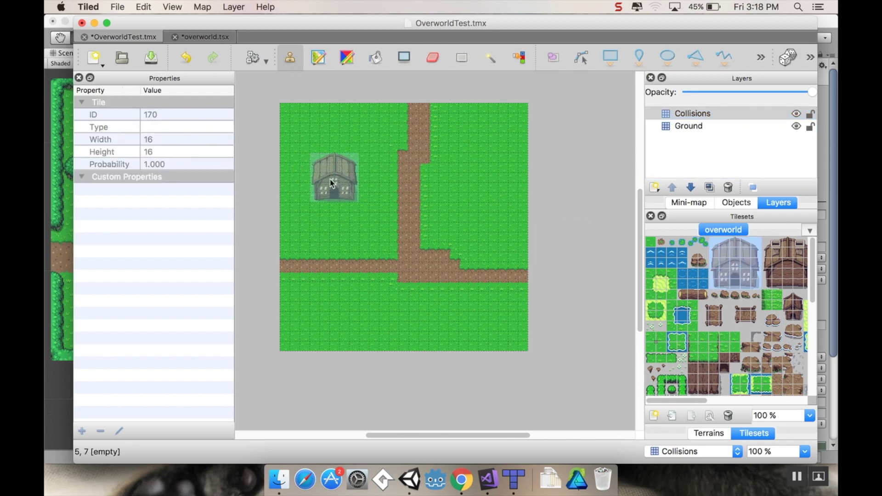
left_click(341, 183)
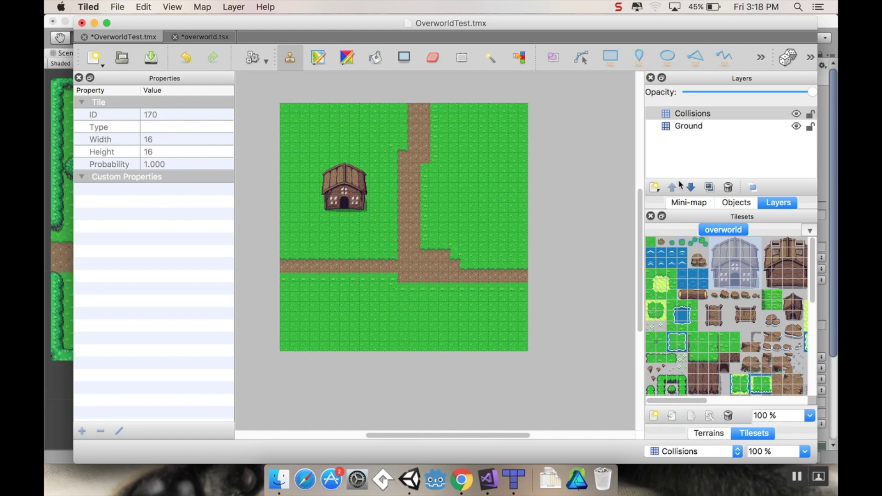
Step: Place the small shed beside the house on the Collisions layer
mouse_move(696, 119)
left_mouse_down()
mouse_move(697, 136)
mouse_move(685, 115)
left_mouse_up()
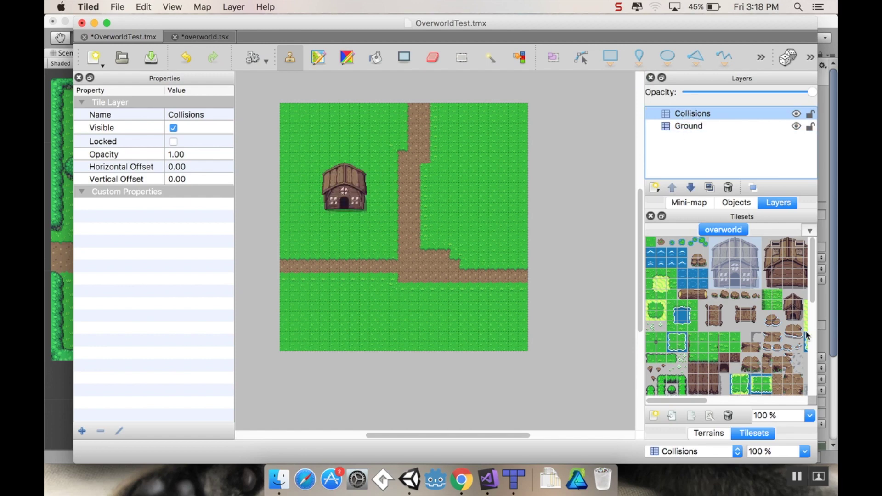
left_click_drag(671, 400, 701, 402)
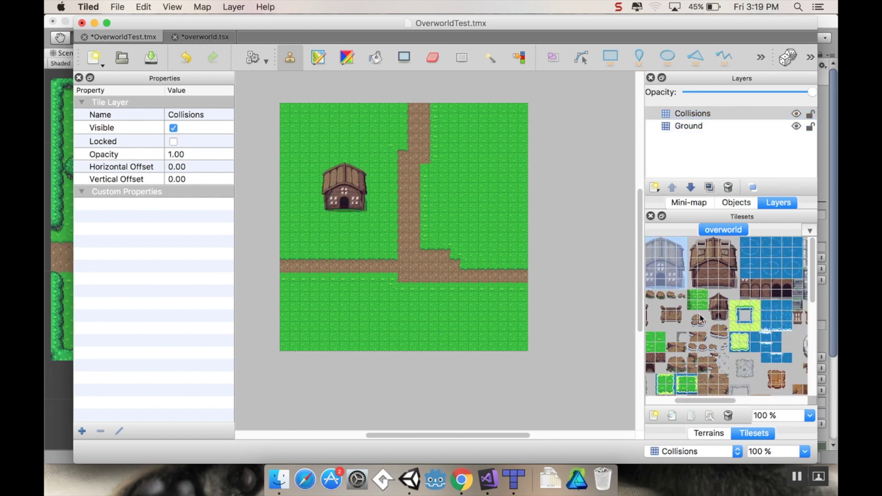
left_click_drag(717, 293, 724, 314)
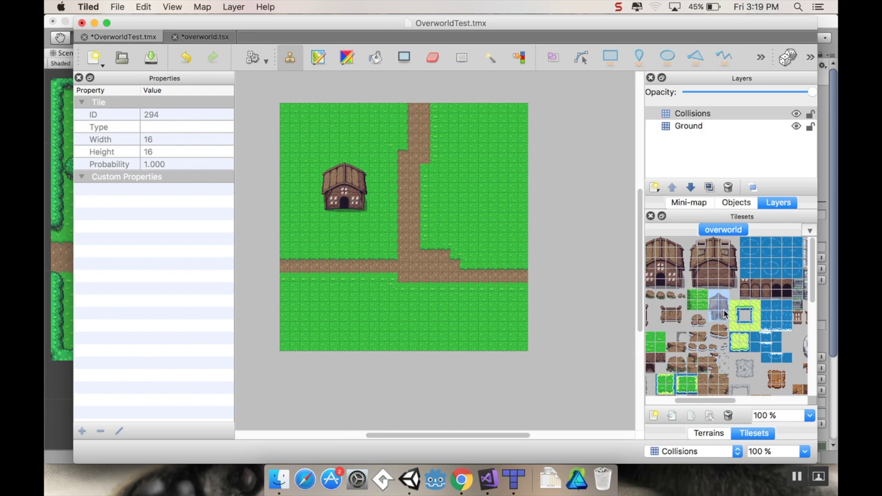
left_click(389, 202)
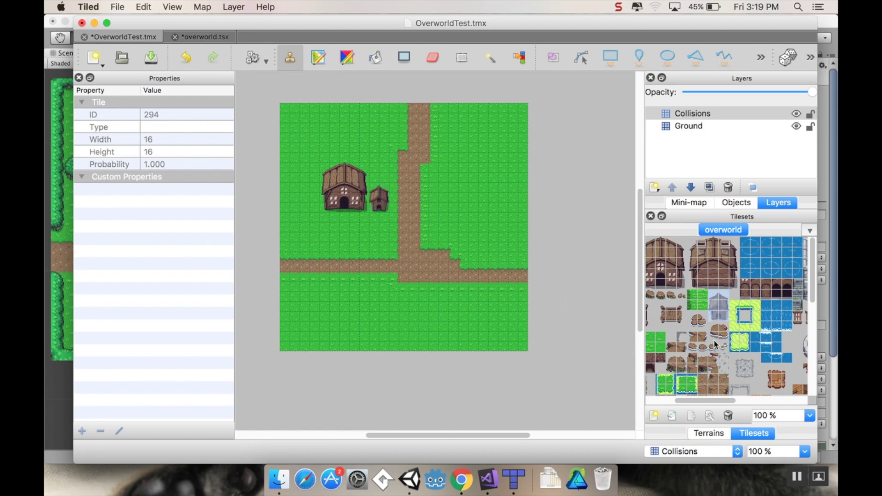
Step: Add five tree stumps and paint a tree border along all four map edges
left_click_drag(718, 398, 795, 368)
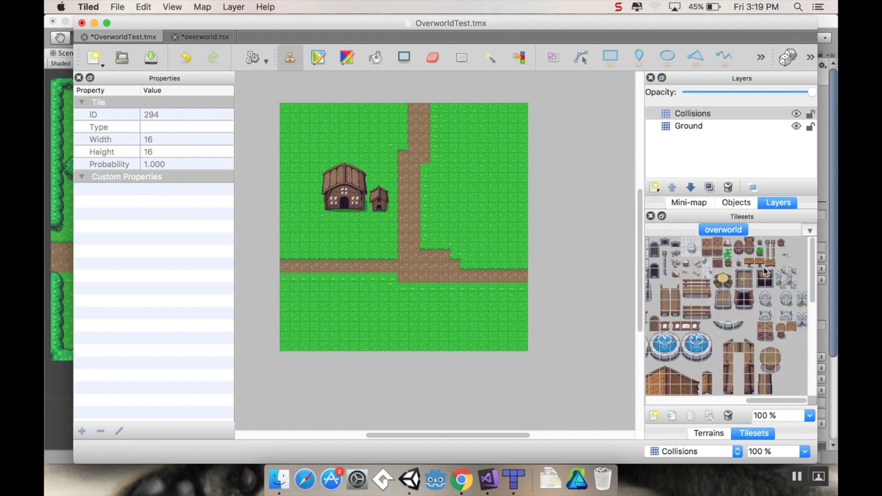
left_click(729, 255)
left_click_drag(783, 400, 657, 401)
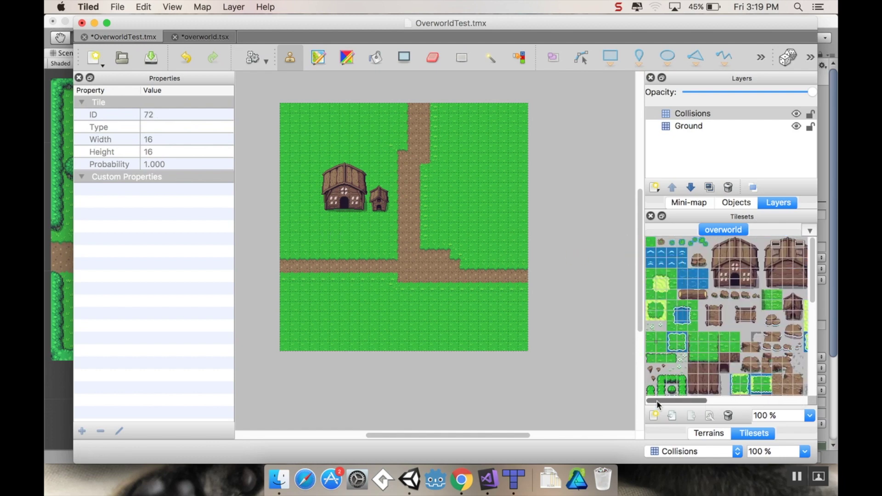
scroll(669, 331, "down", 5)
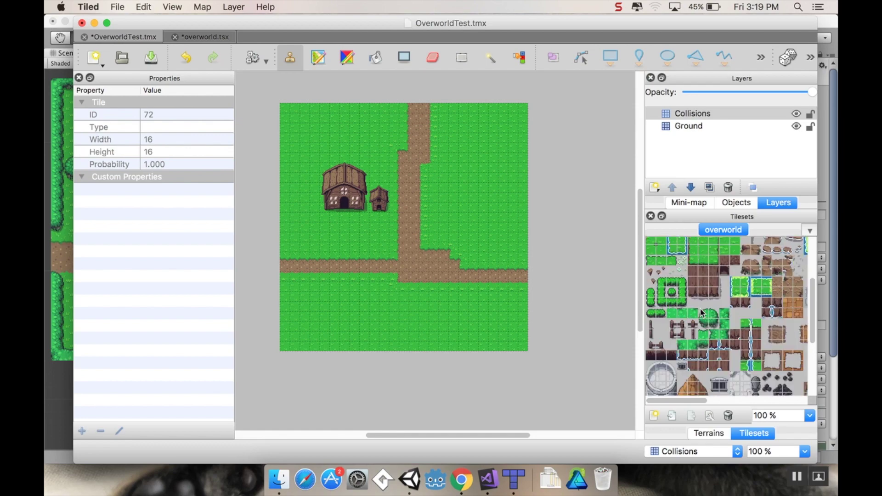
scroll(705, 314, "down", 2)
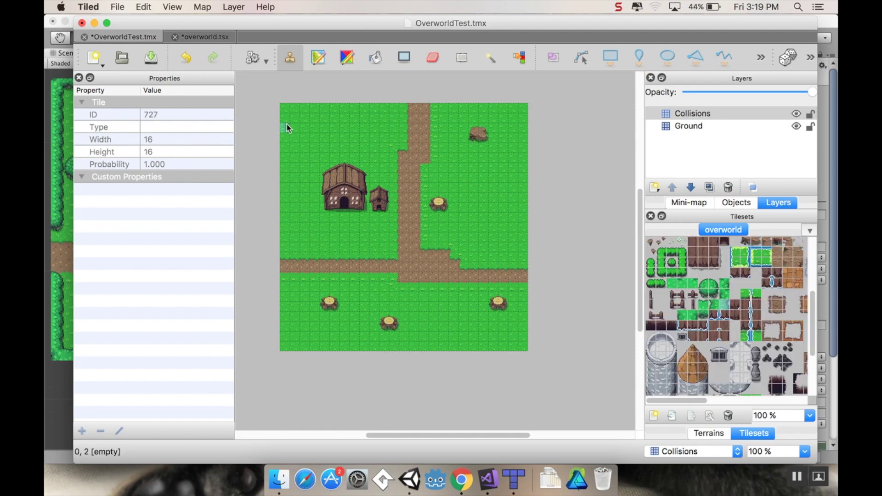
left_click_drag(287, 128, 285, 339)
left_click_drag(289, 108, 518, 108)
left_click_drag(523, 114, 523, 342)
left_click_drag(392, 343, 523, 343)
left_click(725, 289)
scroll(444, 242, "down", 1)
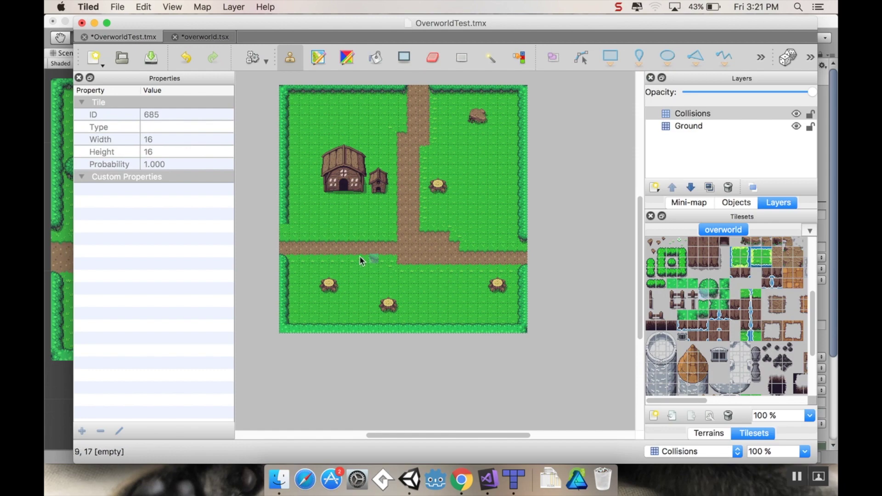
Step: Add an object layer named 'collision mask' above the Collisions and Ground layers
left_click_drag(427, 29, 423, 4)
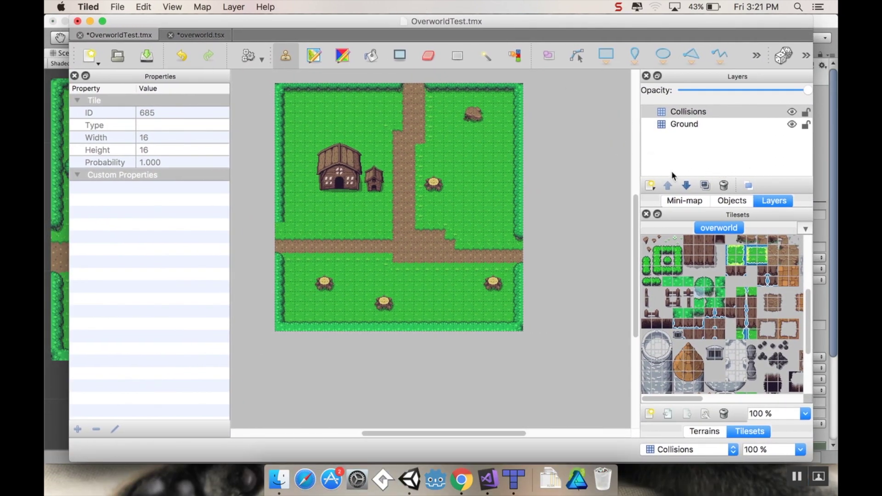
left_click(650, 186)
left_click(689, 212)
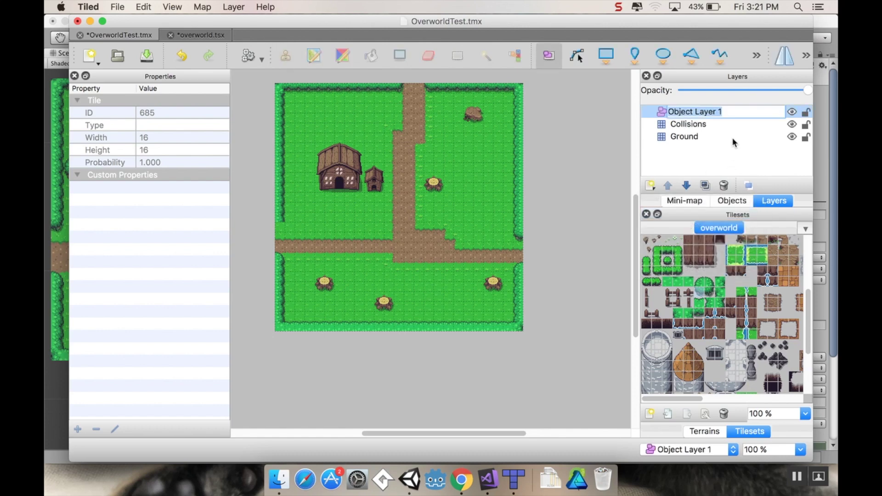
type("col")
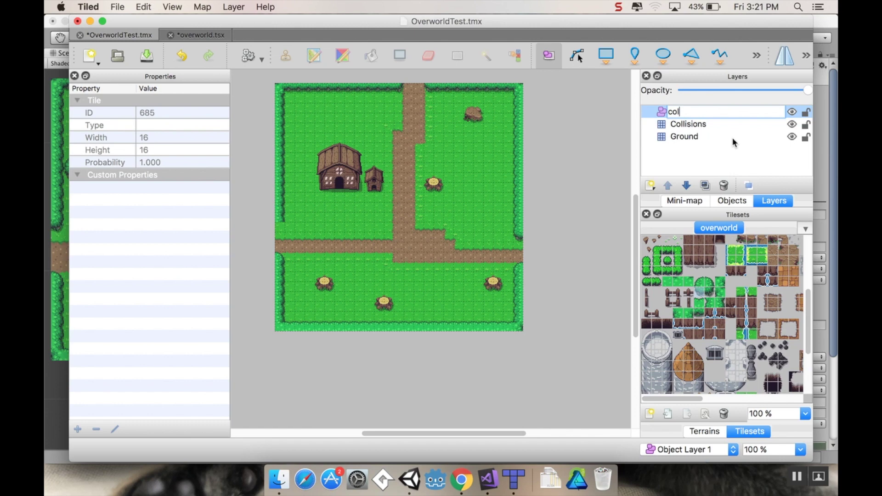
type("lision mask")
key("Return")
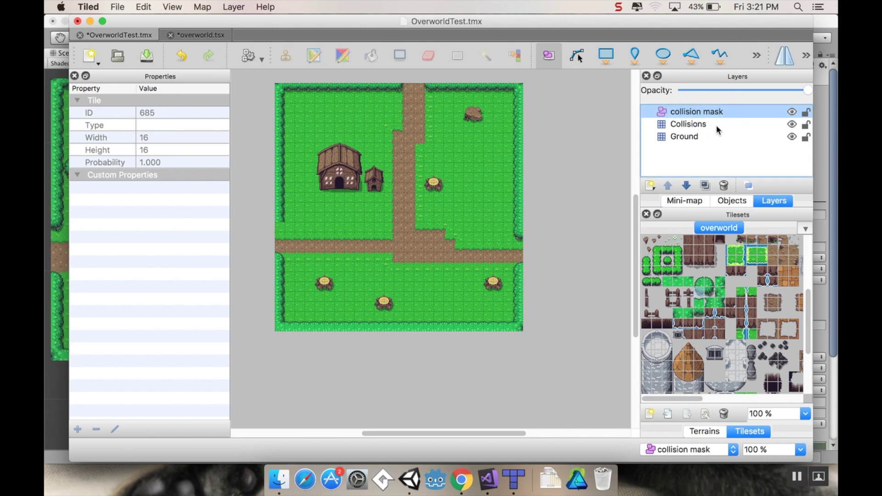
left_click(606, 56)
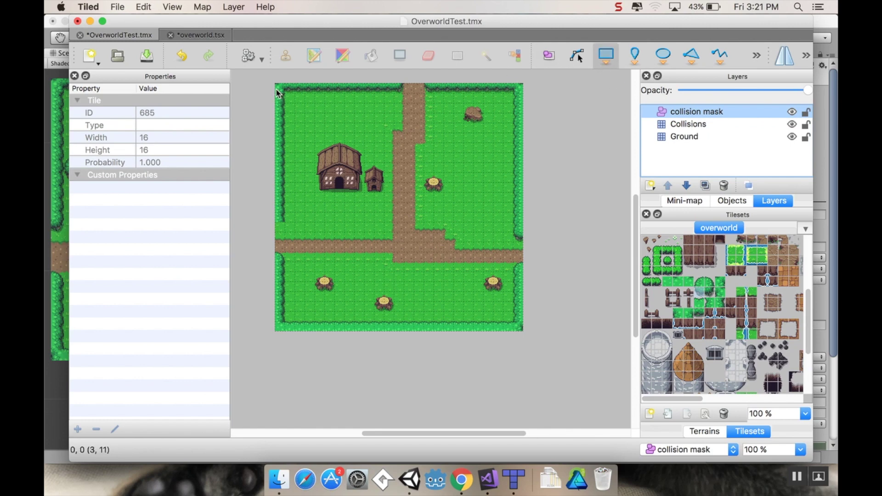
Step: Draw collision rectangles along the tree border on each map edge
left_click_drag(276, 87, 290, 233)
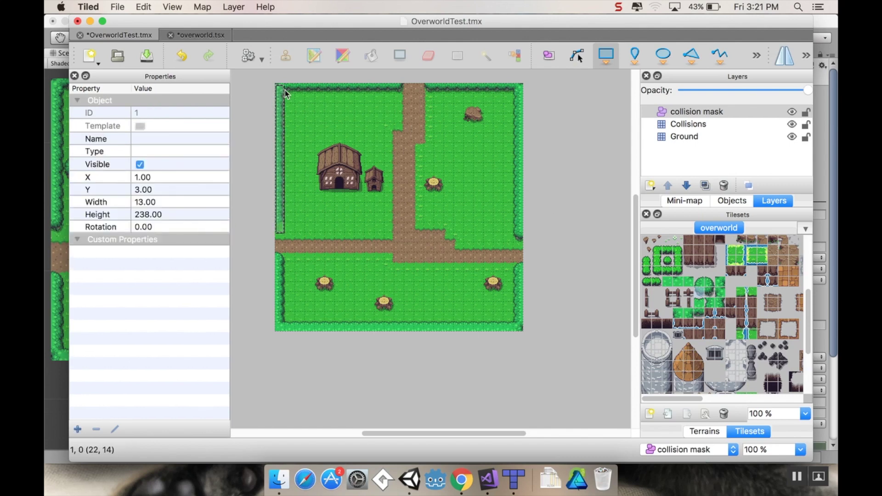
left_click_drag(276, 84, 522, 92)
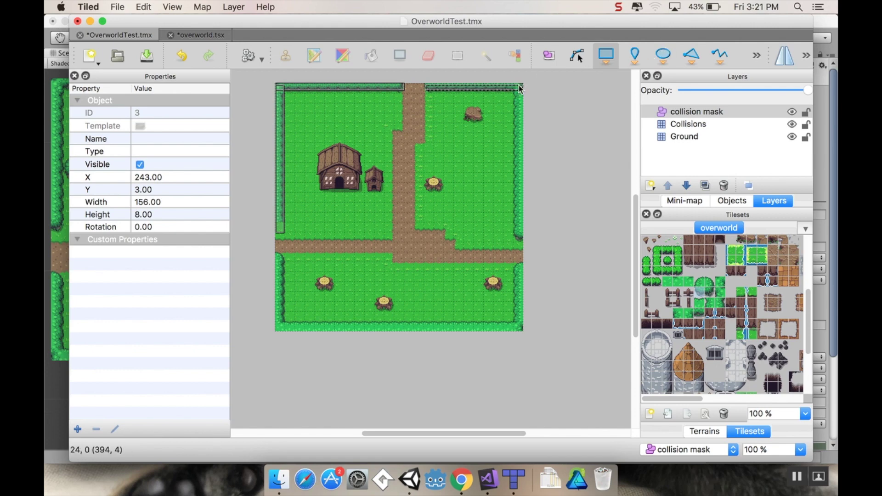
left_click_drag(523, 86, 275, 329)
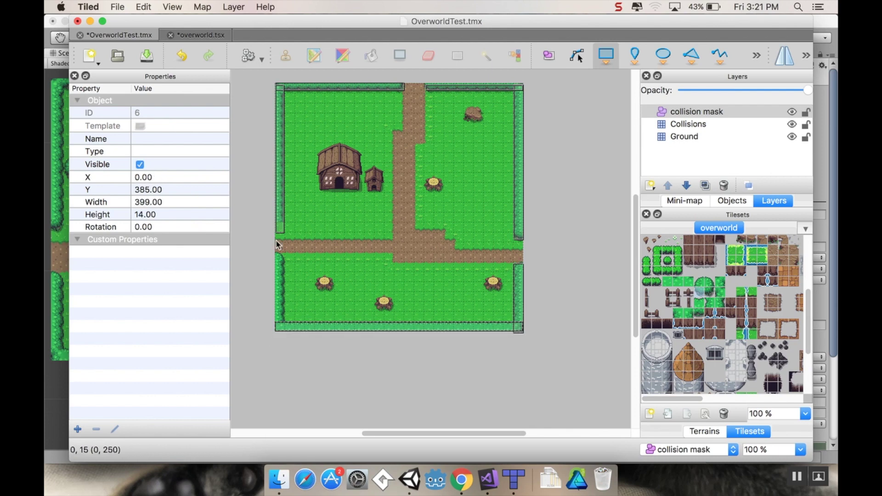
left_click_drag(277, 252, 283, 330)
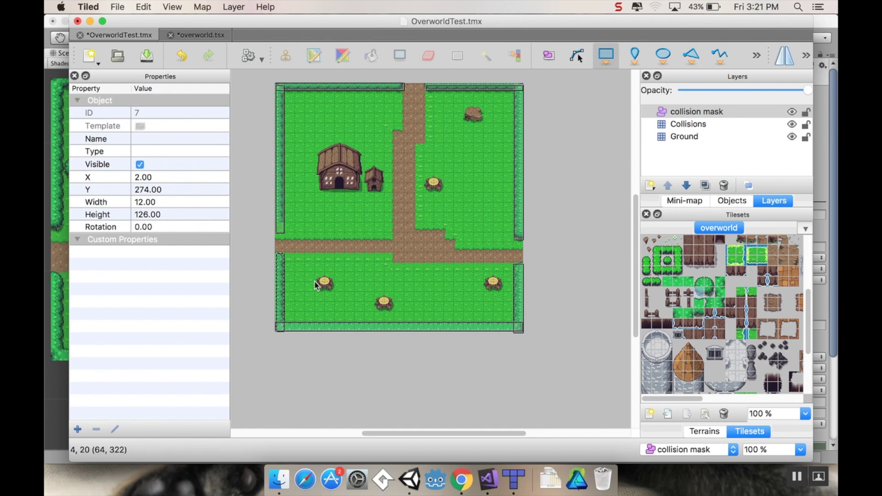
Step: Draw collision boxes around each of the tree stumps
left_click_drag(316, 274, 392, 309)
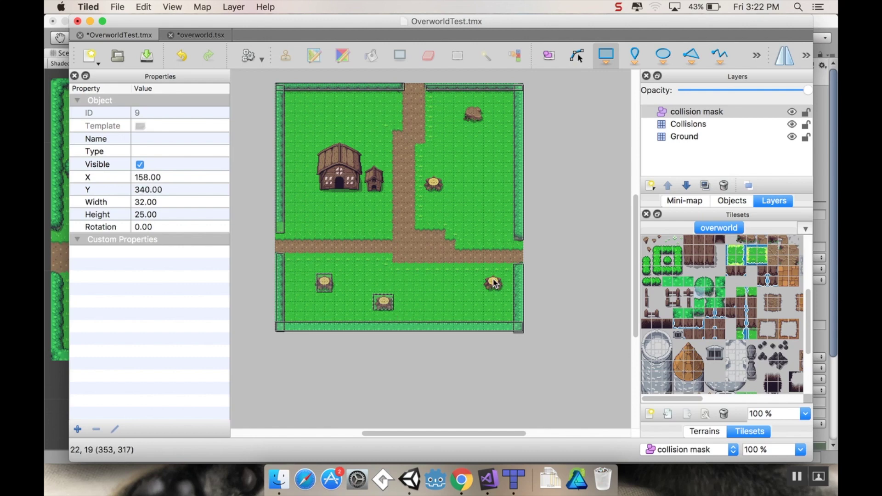
left_click_drag(484, 278, 498, 290)
left_click_drag(426, 178, 442, 194)
left_click_drag(464, 108, 483, 125)
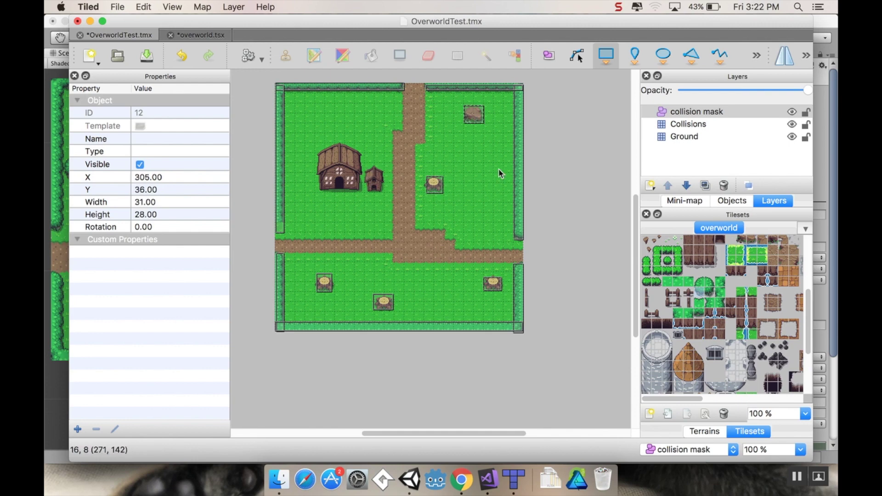
middle_click_drag(373, 191, 378, 172)
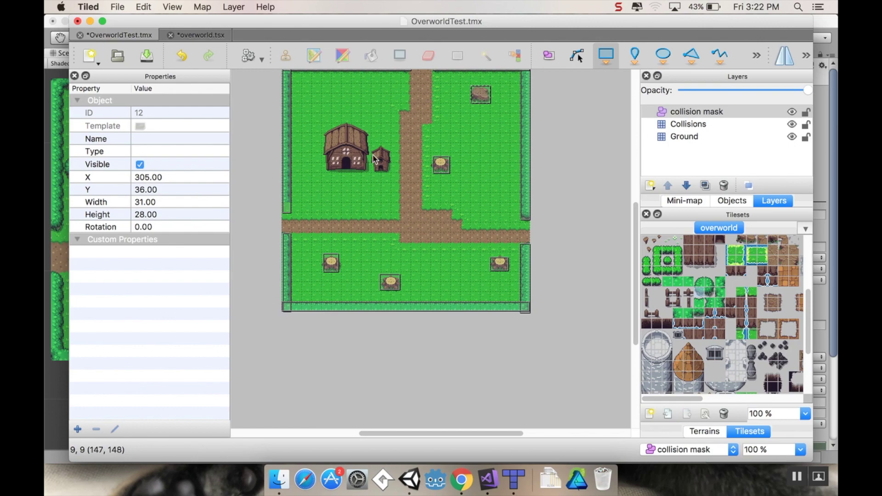
scroll(381, 170, "up", 4, "ctrl")
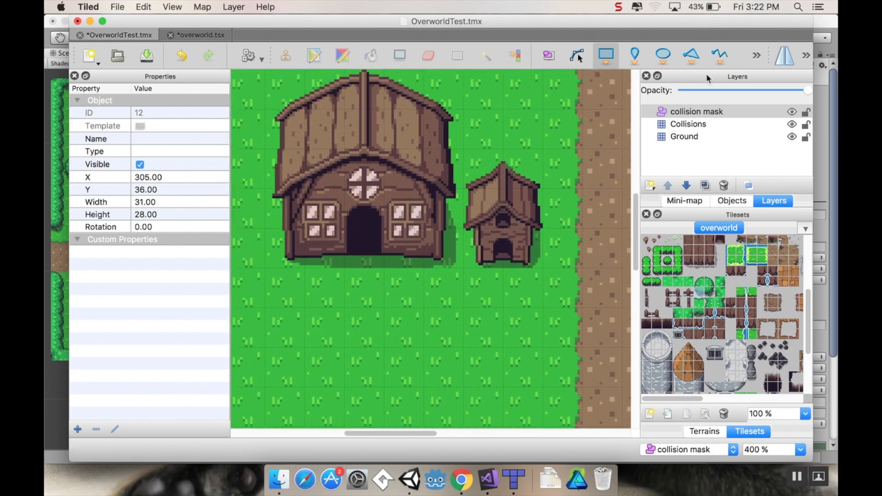
Step: Start a collision polyline along the house base, notched around the doorway
left_click(578, 56)
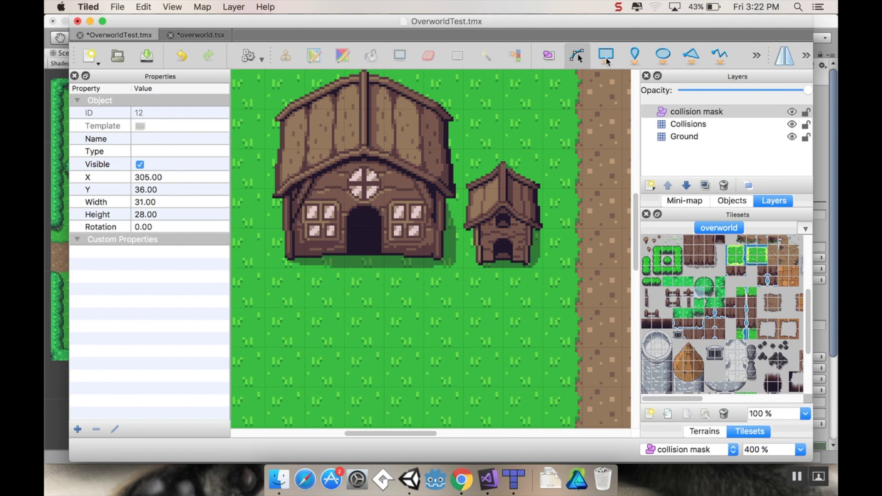
left_click(720, 57)
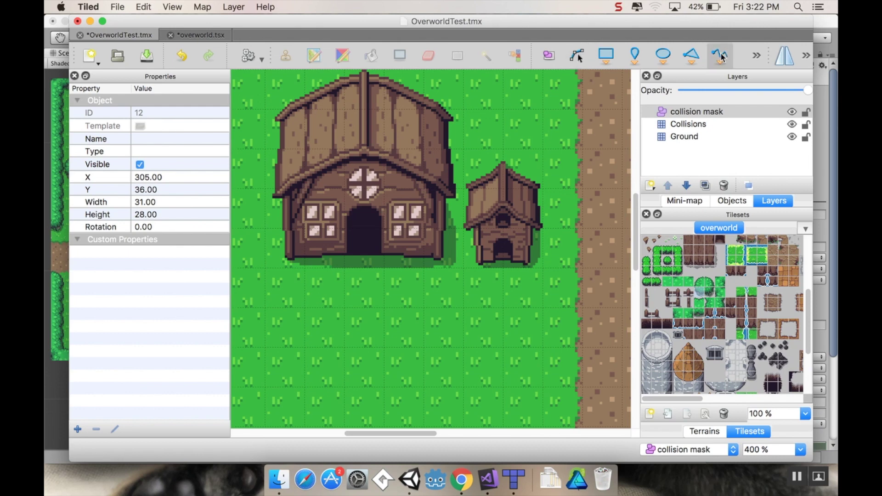
left_click(288, 259)
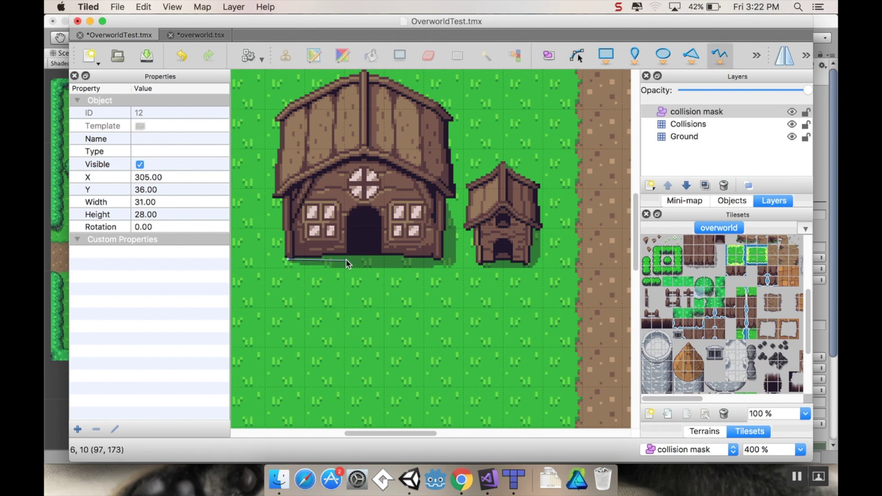
left_click(346, 260)
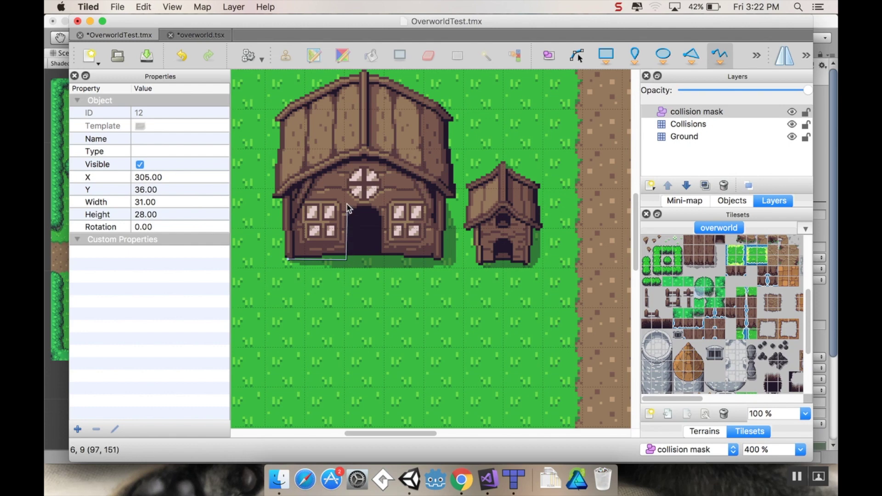
left_click(346, 195)
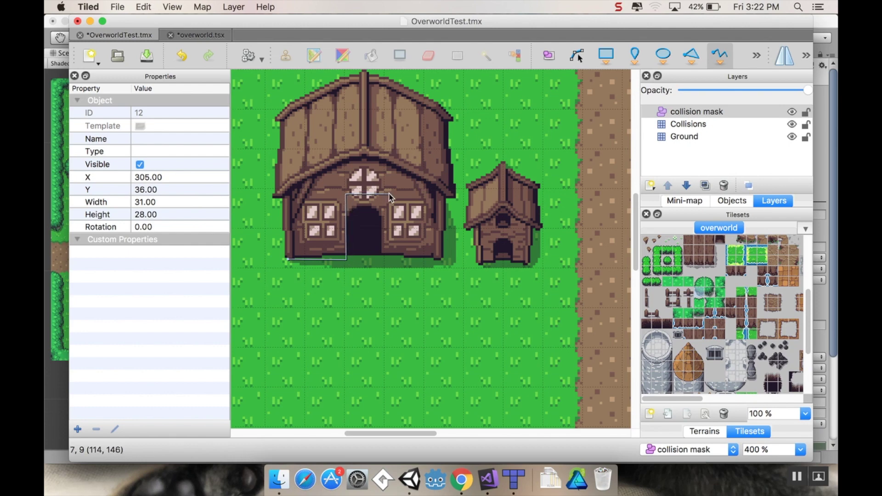
left_click(391, 195)
left_click(391, 260)
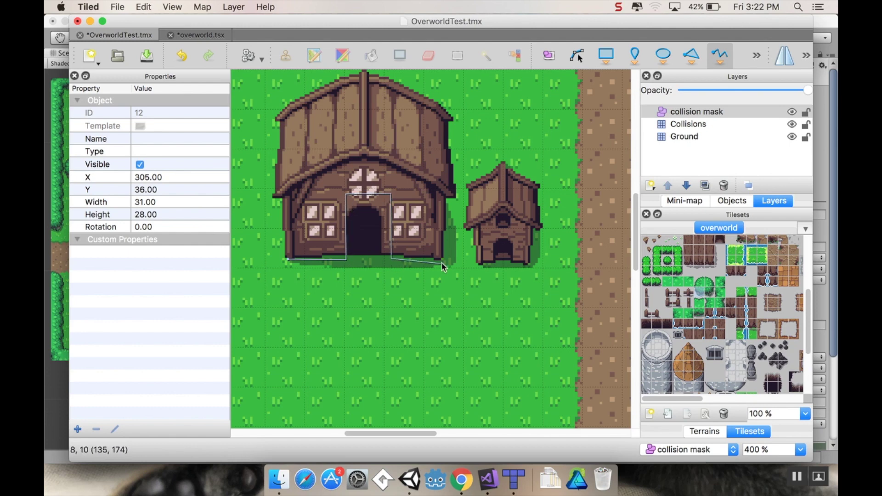
Step: Continue the outline around the small house and barn roof, then finish the shape
left_click(531, 264)
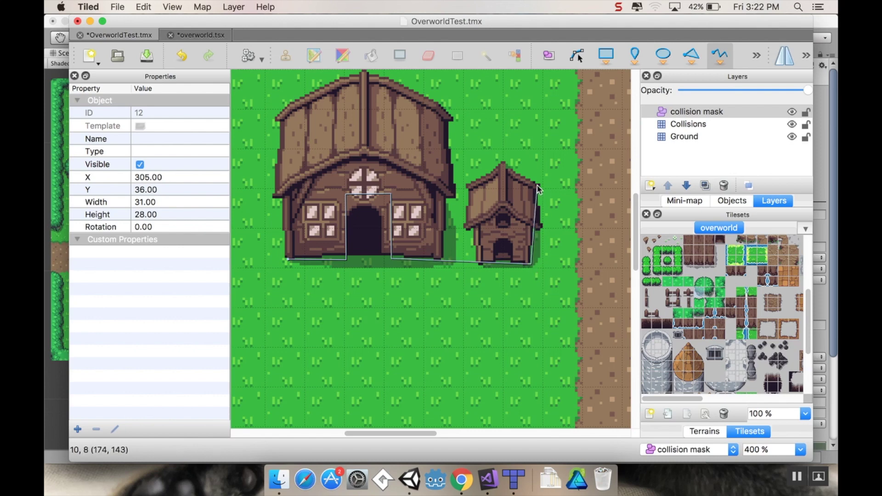
left_click(537, 184)
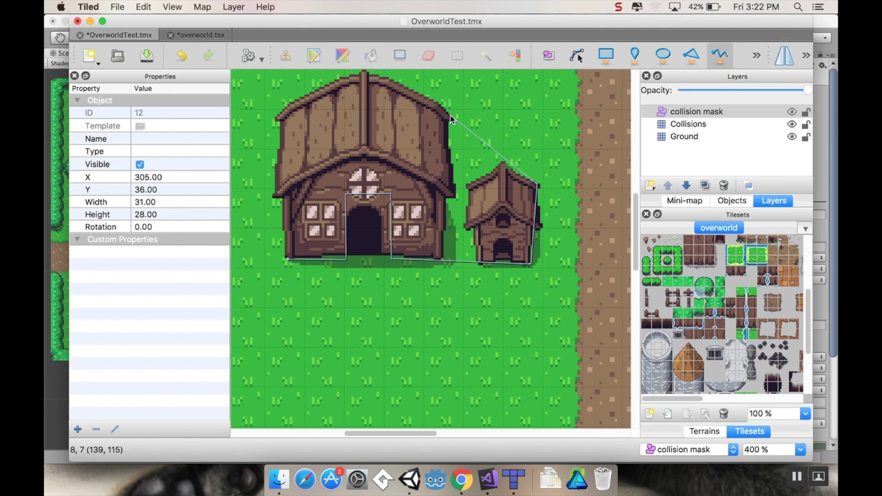
scroll(416, 122, "left", 4)
scroll(415, 122, "up", 3)
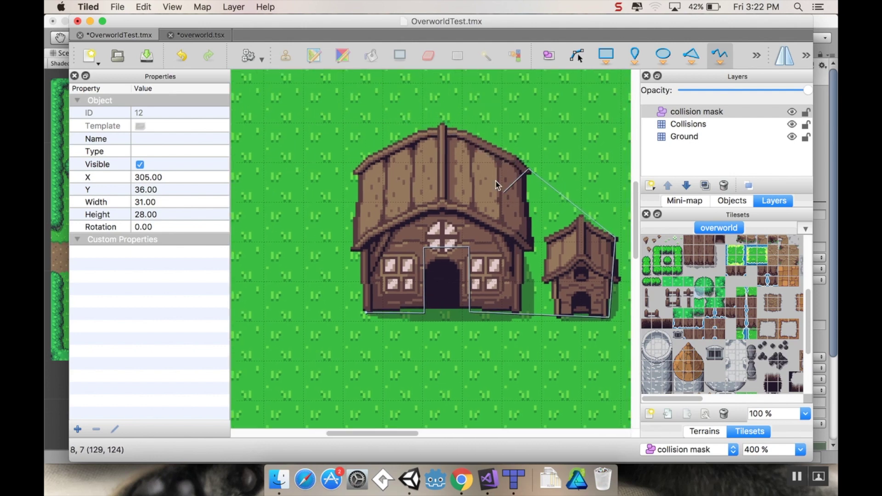
left_click(443, 125)
left_click(355, 173)
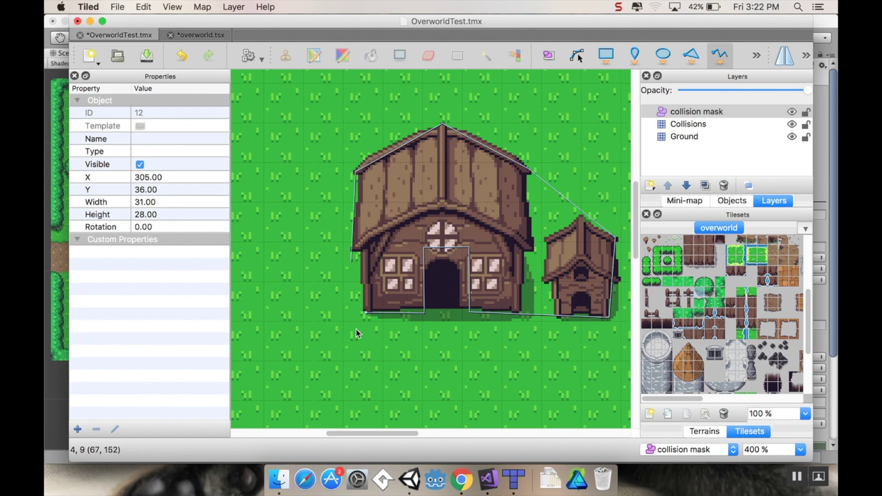
left_click(365, 314)
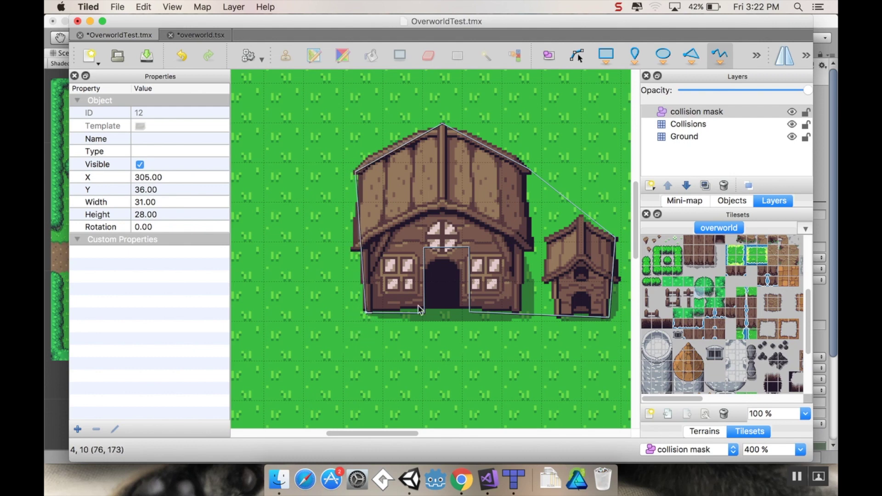
right_click(388, 333)
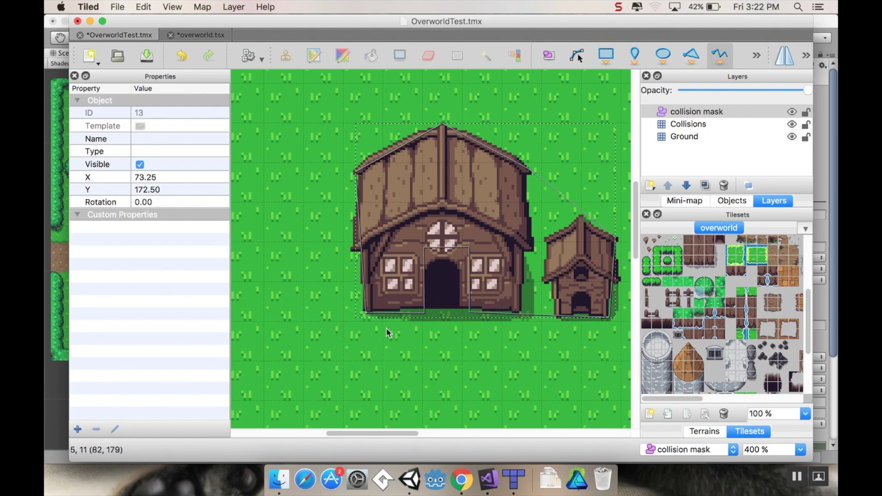
Step: Look over the whole OverworldTest map, then save OverworldTest.tmx with File > Save
scroll(464, 263, "down", 5)
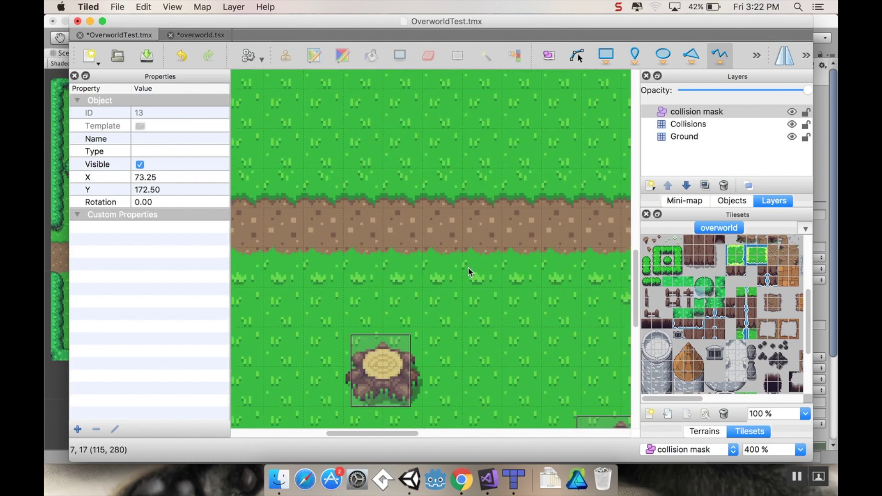
scroll(468, 266, "up", 5)
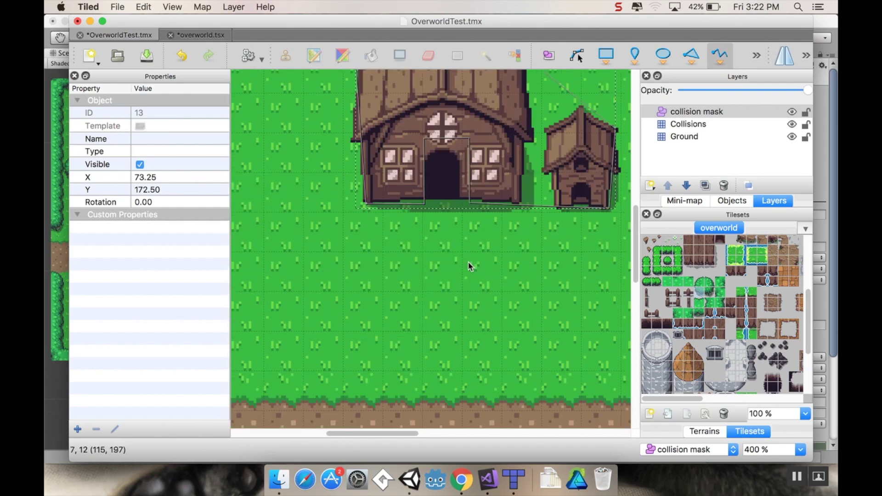
scroll(468, 265, "down", 4, "ctrl")
scroll(451, 261, "right", 3)
scroll(450, 260, "down", 1)
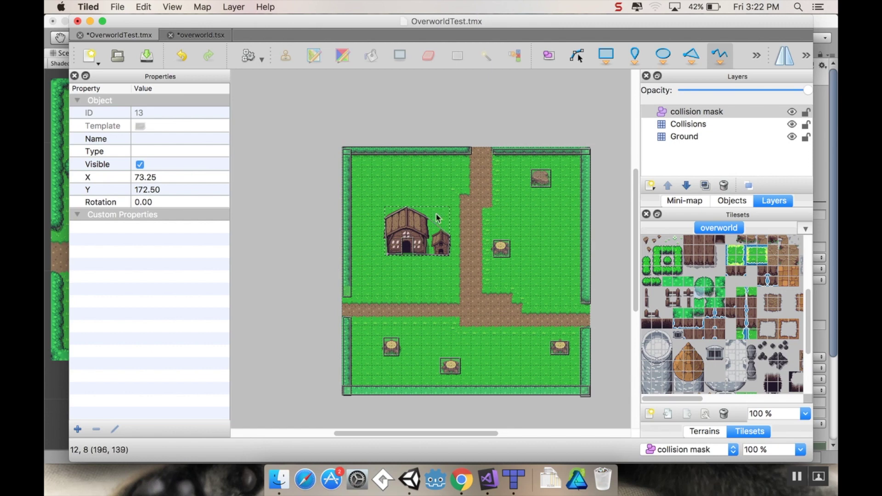
scroll(459, 246, "down", 2)
scroll(460, 246, "right", 1)
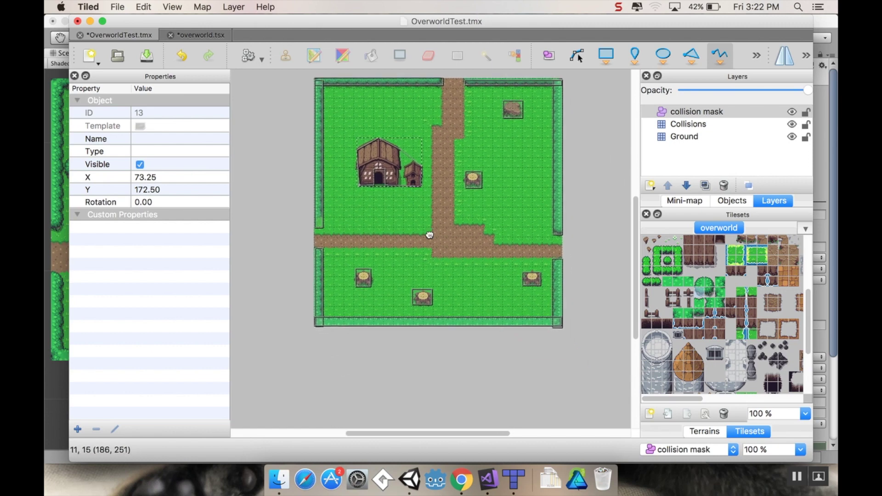
scroll(390, 207, "up", 1)
scroll(390, 207, "left", 1)
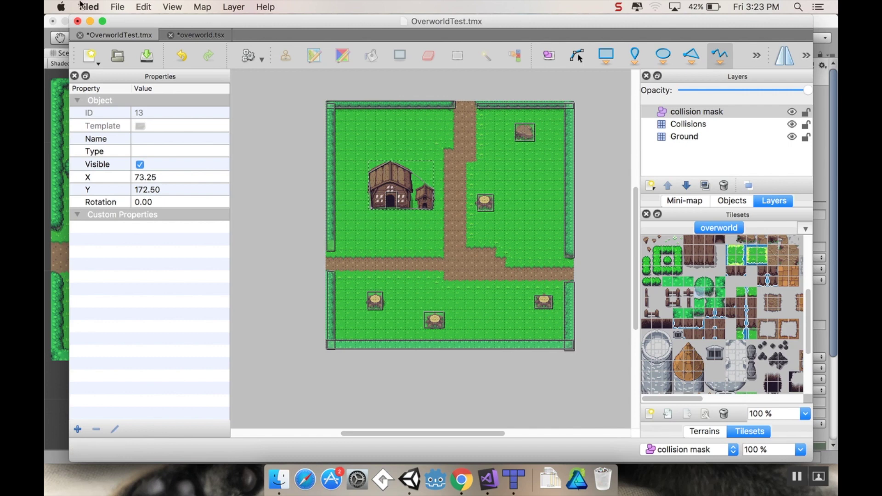
left_click(90, 6)
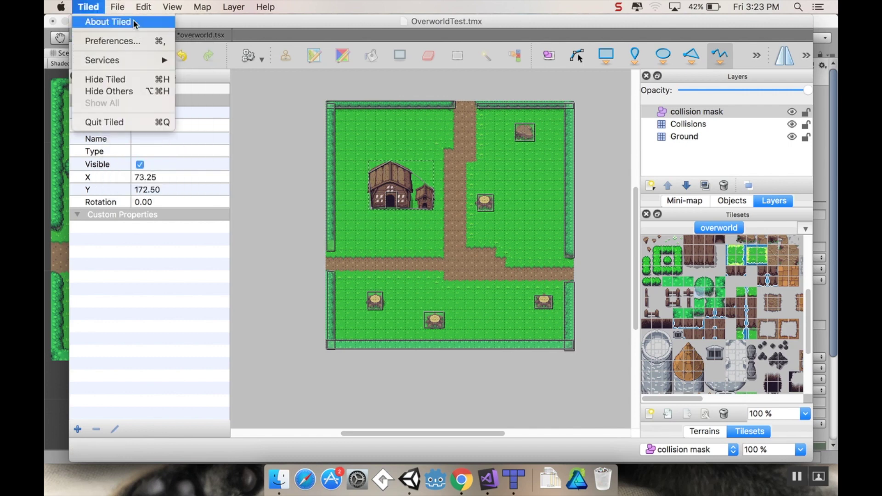
mouse_move(123, 10)
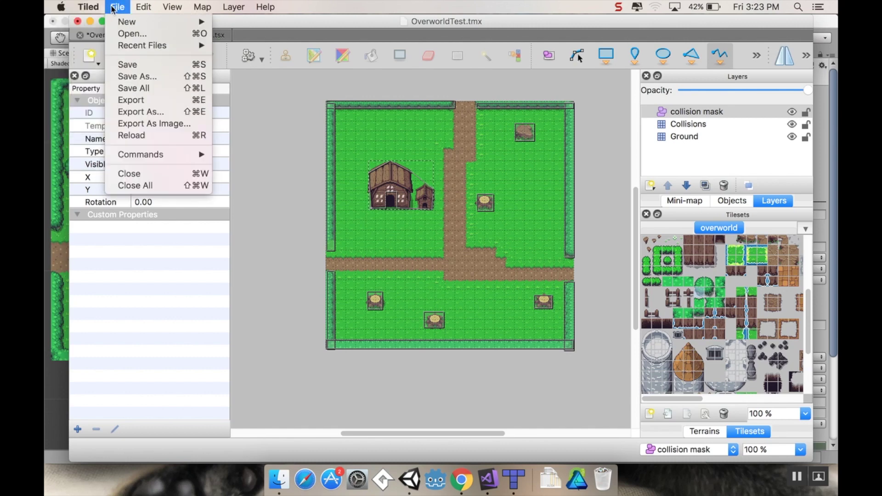
left_click(128, 64)
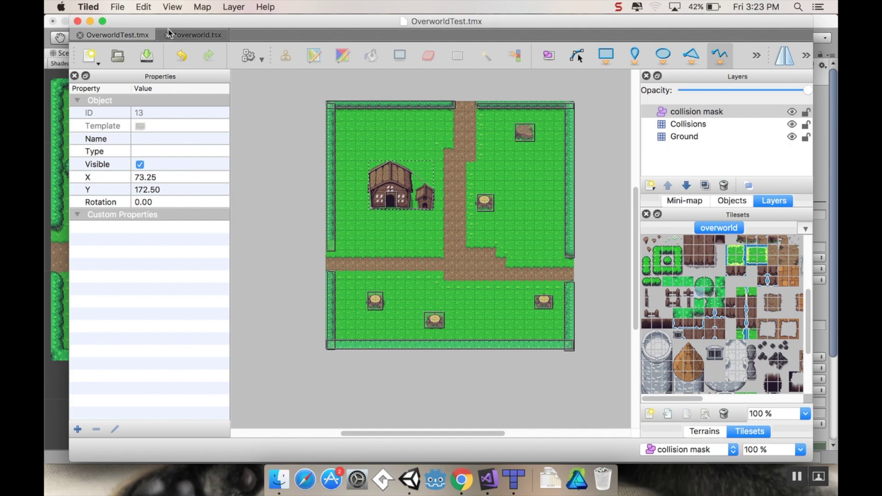
Step: Export the overworld tileset as a Tiled tileset file (*.tsx *.xml)
left_click(185, 35)
left_click(116, 7)
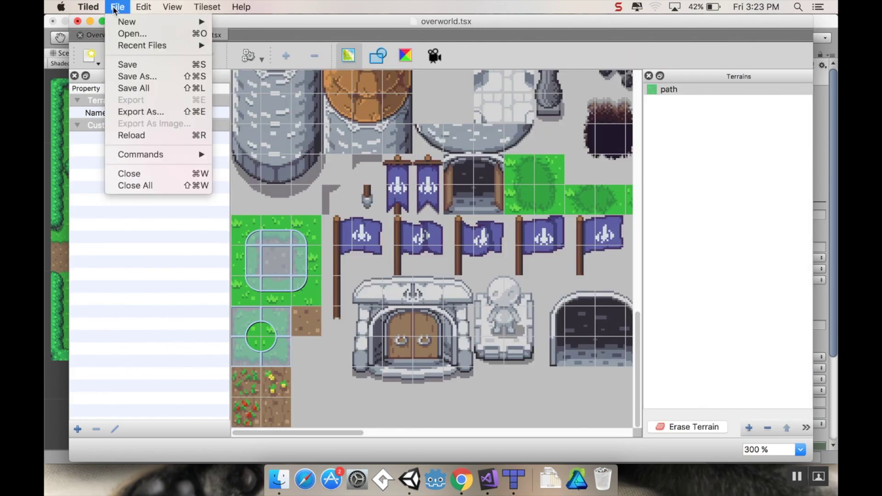
left_click(136, 112)
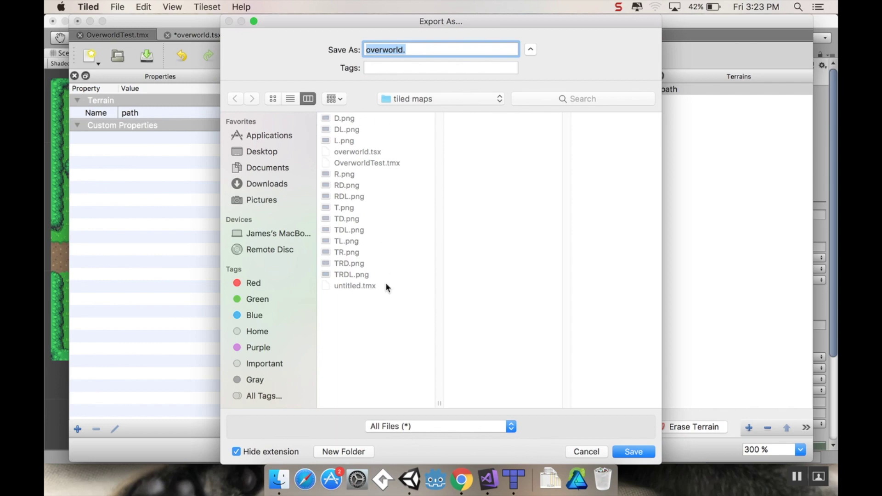
left_click(488, 424)
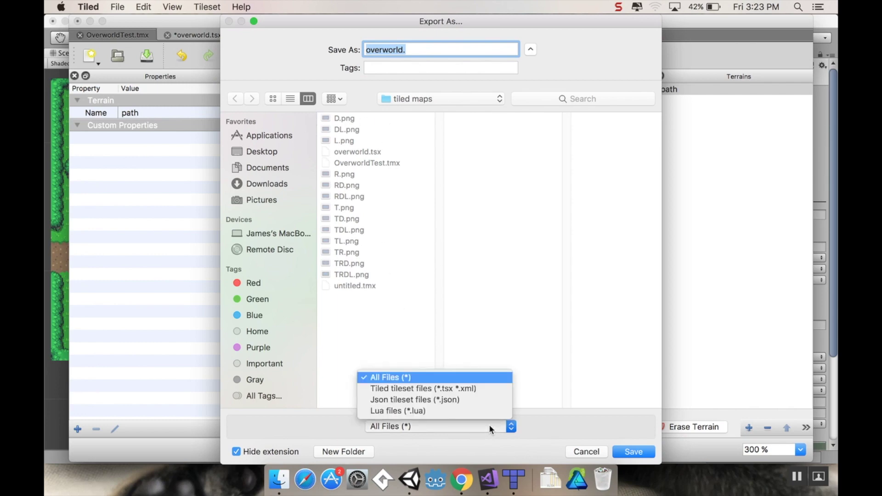
left_click(490, 387)
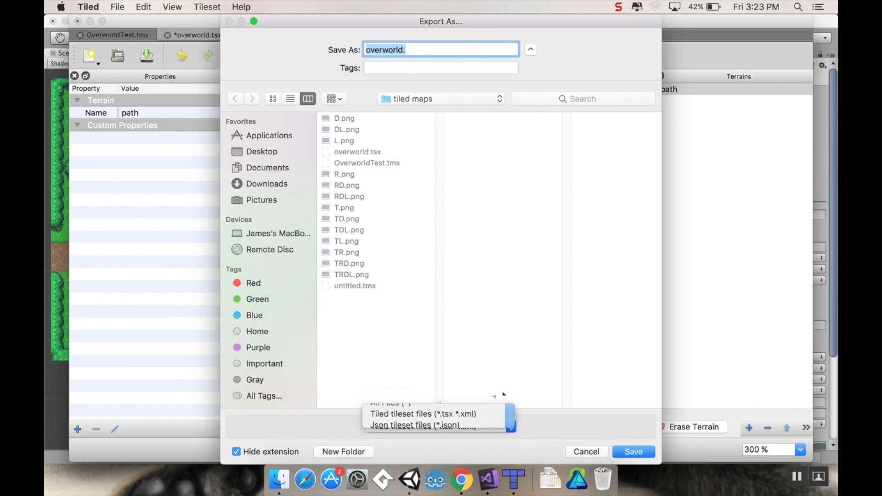
left_click(628, 453)
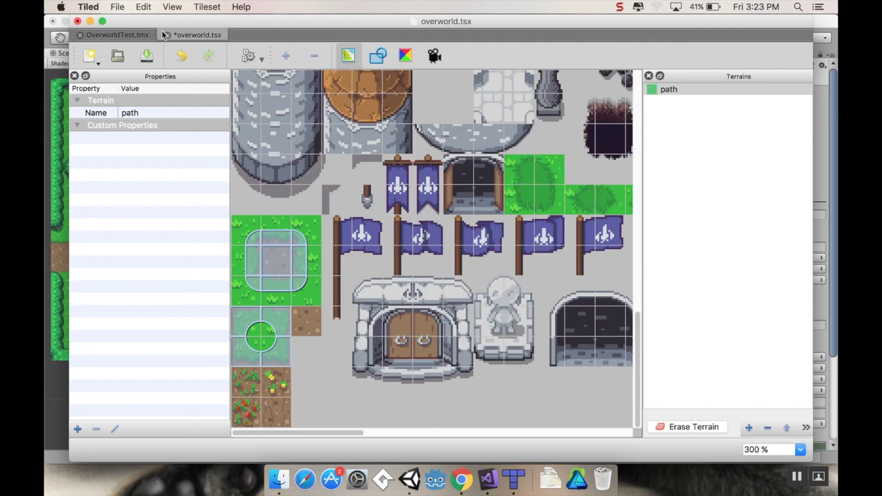
Step: Save the overworld tileset, go back to the OverworldTest map, and minimize Tiled
left_click(119, 7)
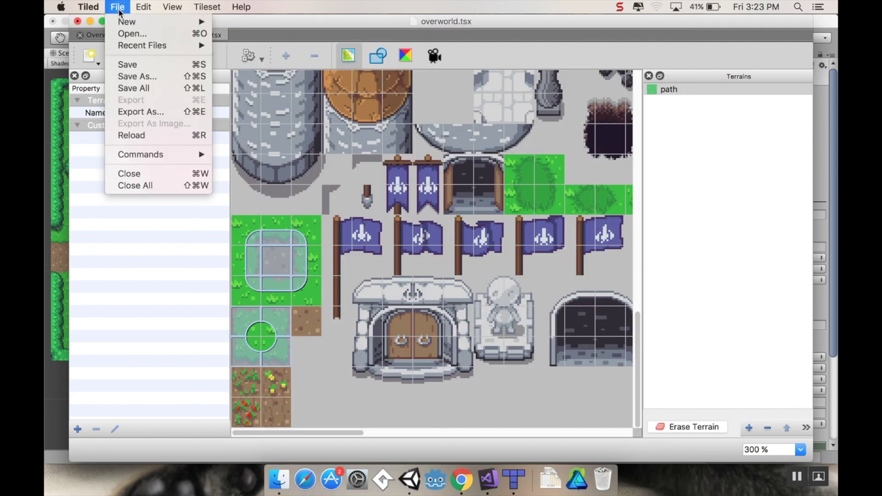
left_click(127, 64)
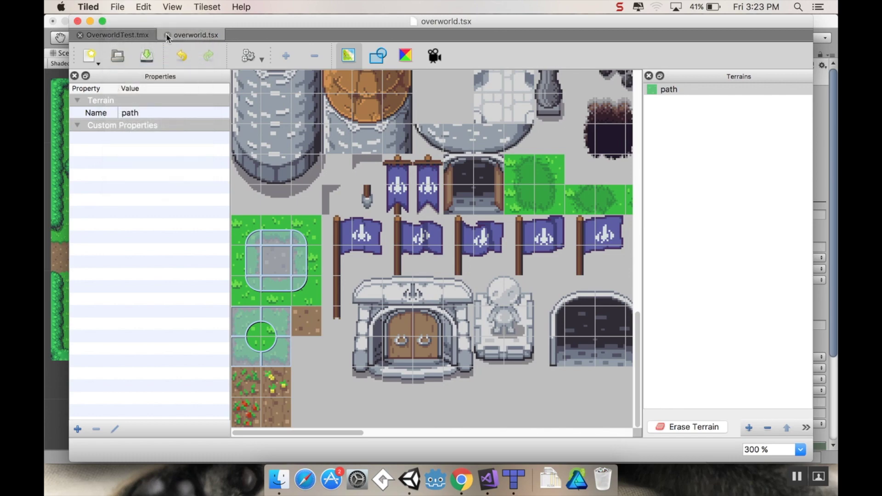
left_click(122, 35)
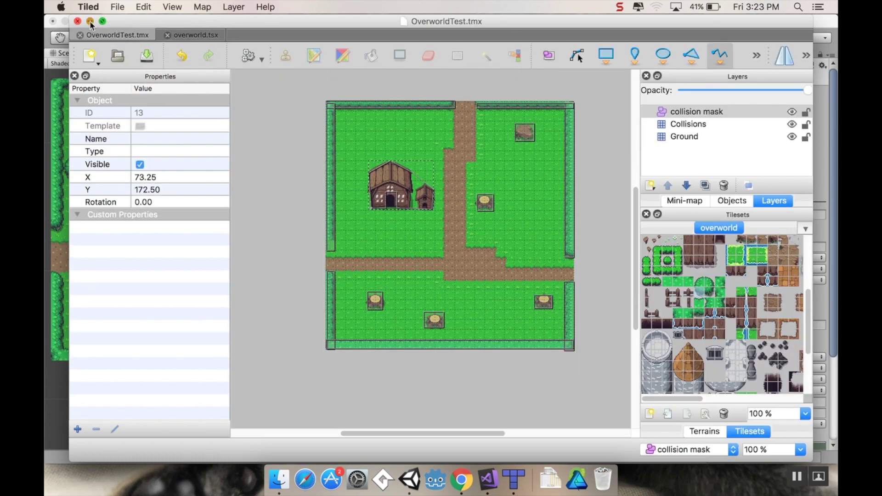
left_click(90, 21)
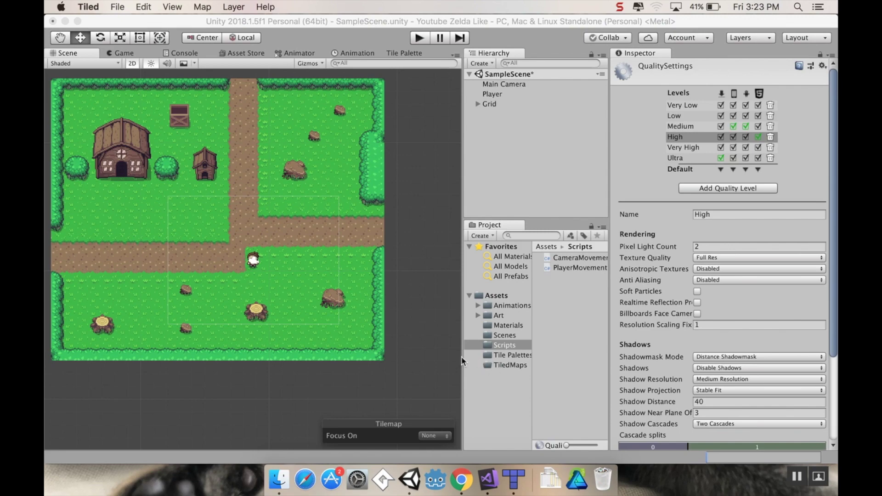
Step: Launch Tiled2UnityMac from Finder's Applications folder, accepting the unidentified-developer warning, then close Finder
left_click(577, 479)
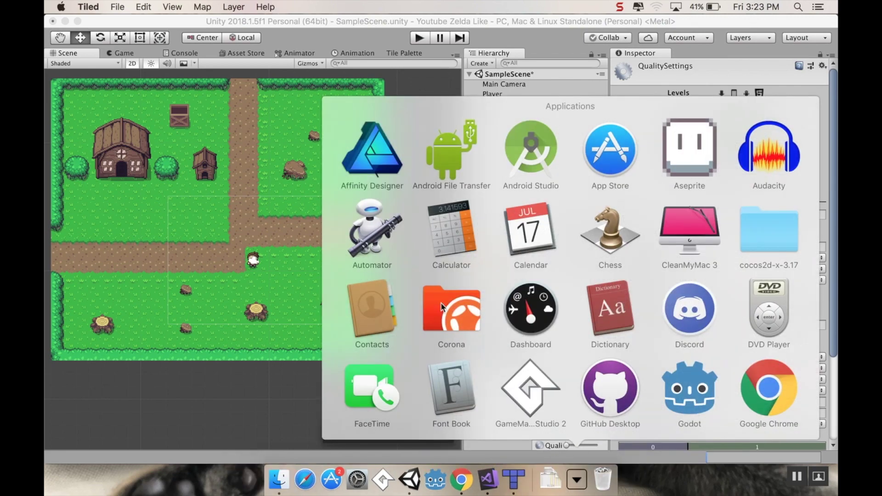
scroll(544, 303, "down", 10)
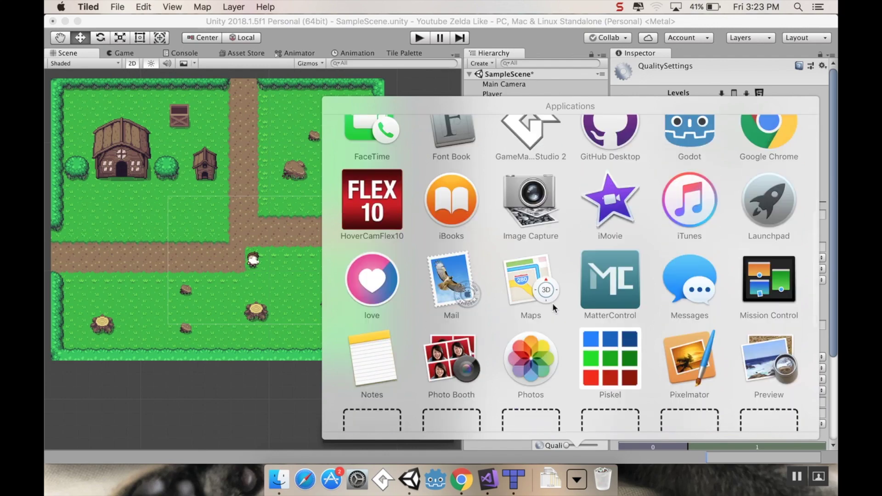
scroll(553, 303, "down", 3)
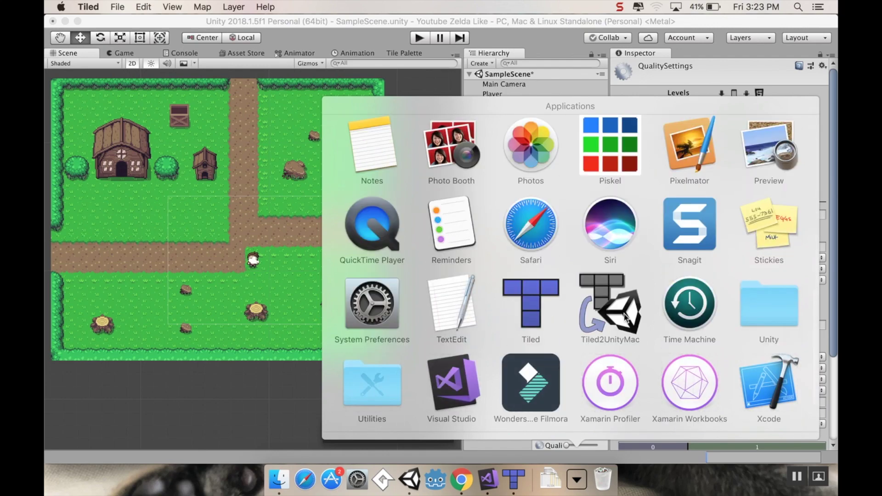
left_click(218, 404)
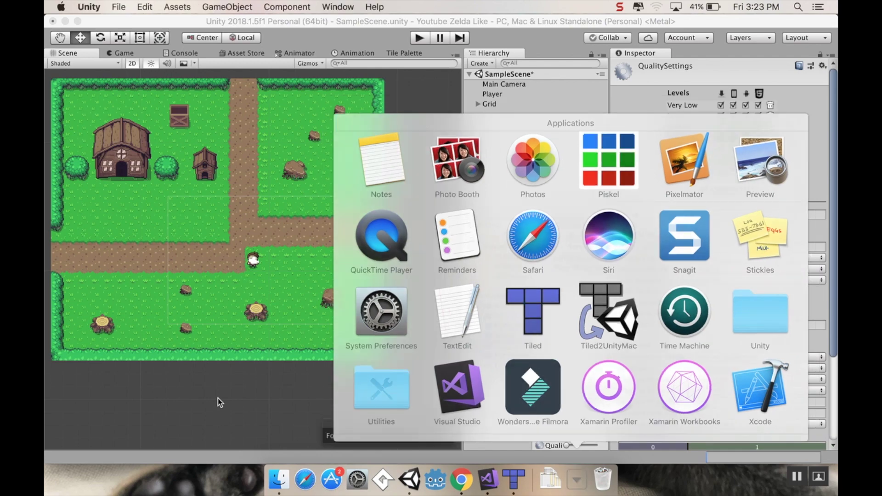
left_click(273, 474)
left_click(248, 133)
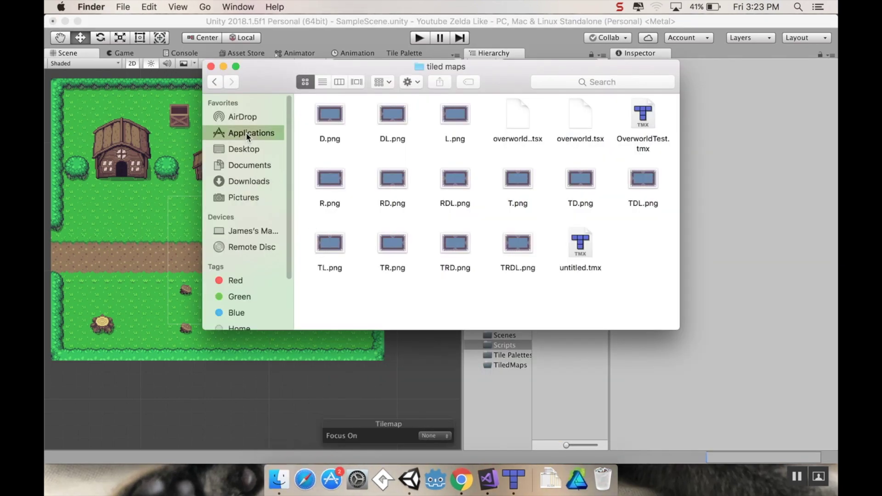
scroll(441, 220, "down", 2)
right_click(410, 276)
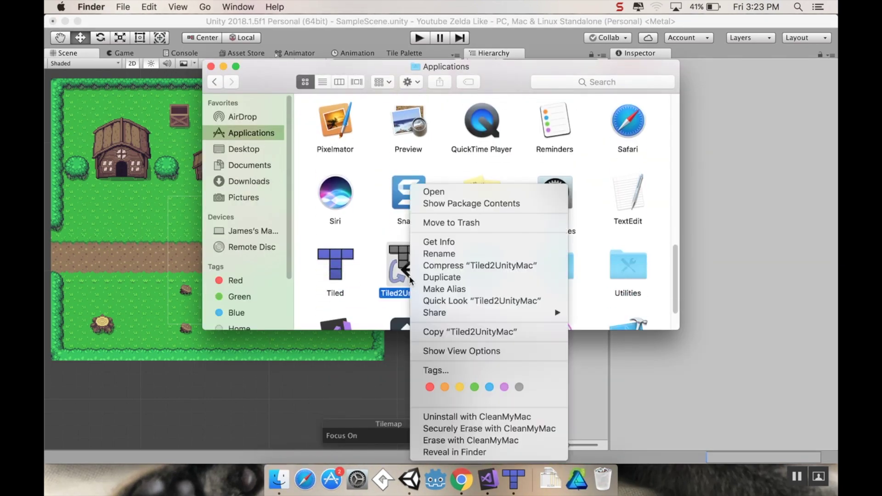
left_click(434, 192)
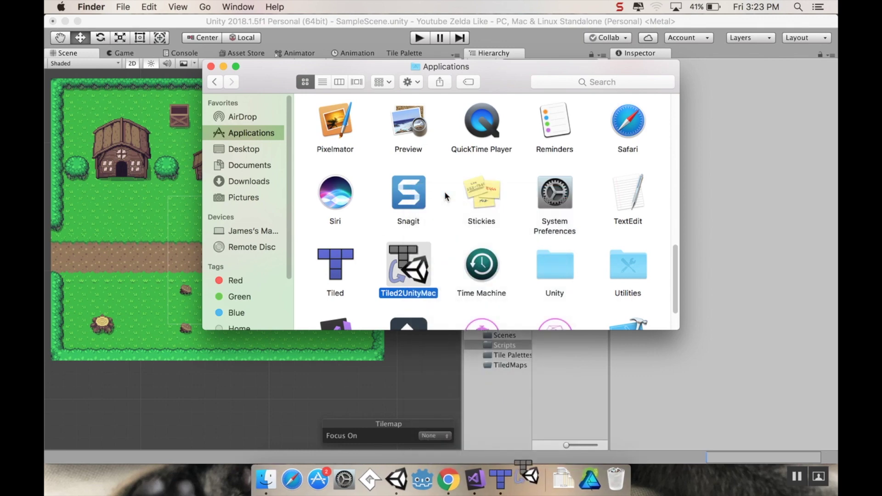
left_click(486, 206)
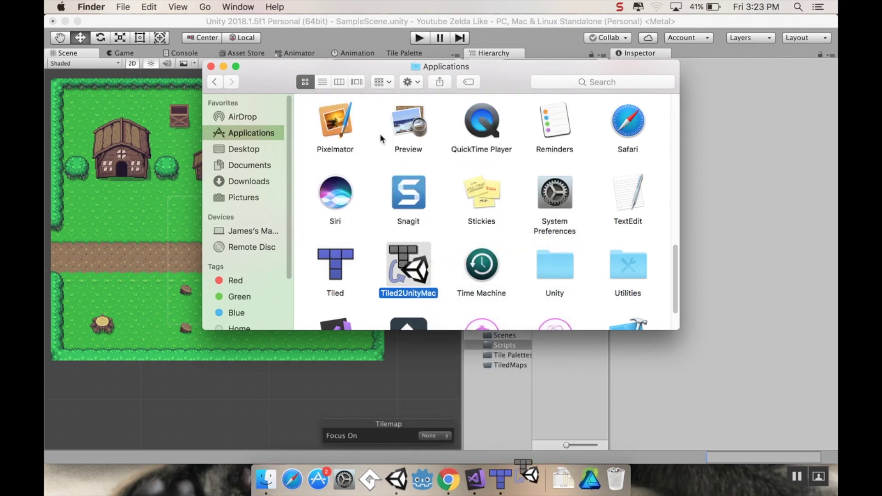
left_click(212, 67)
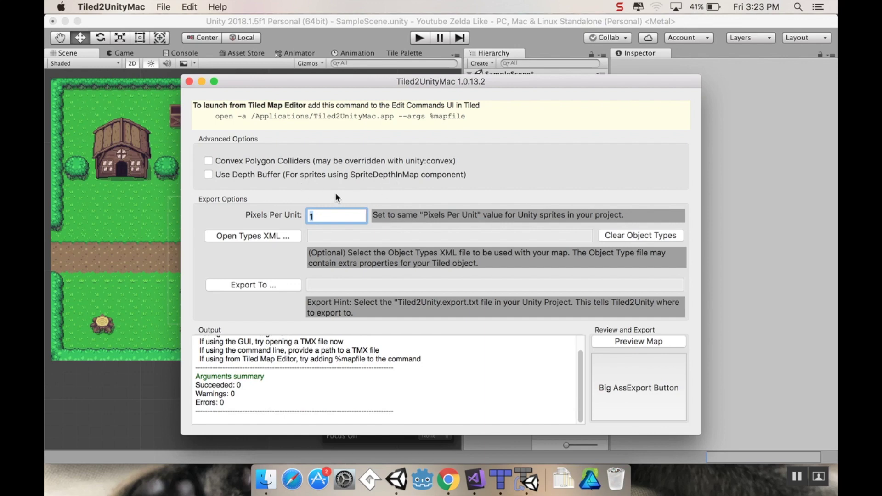
Step: Set Pixels Per Unit to 16, enable Convex Polygon Colliders, and import the Tiled2Unity package into Unity
type("16")
left_click(208, 161)
left_click(162, 5)
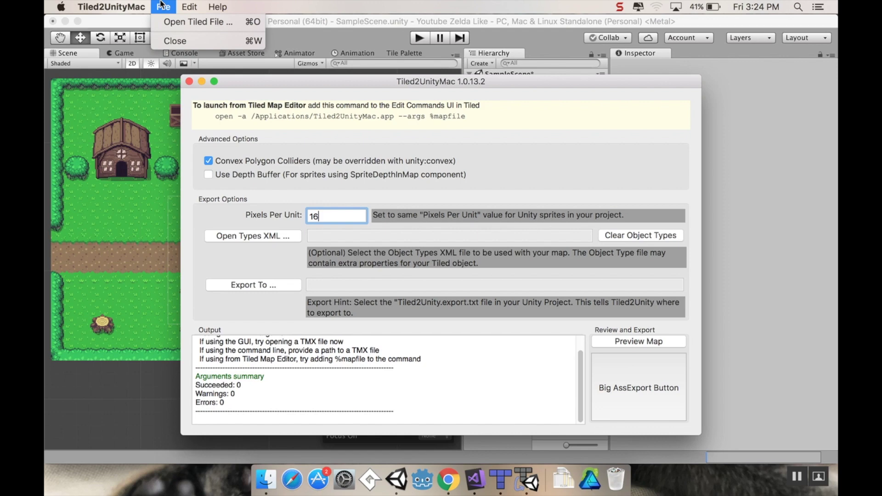
mouse_move(199, 7)
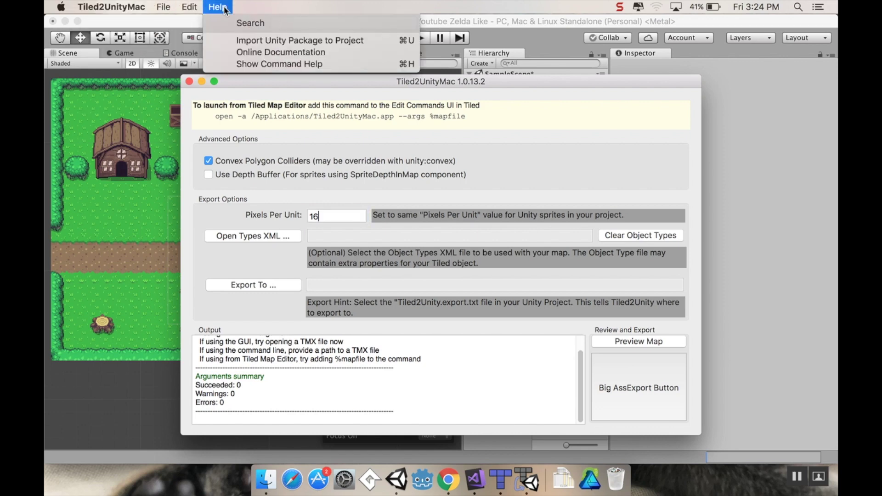
left_click(275, 41)
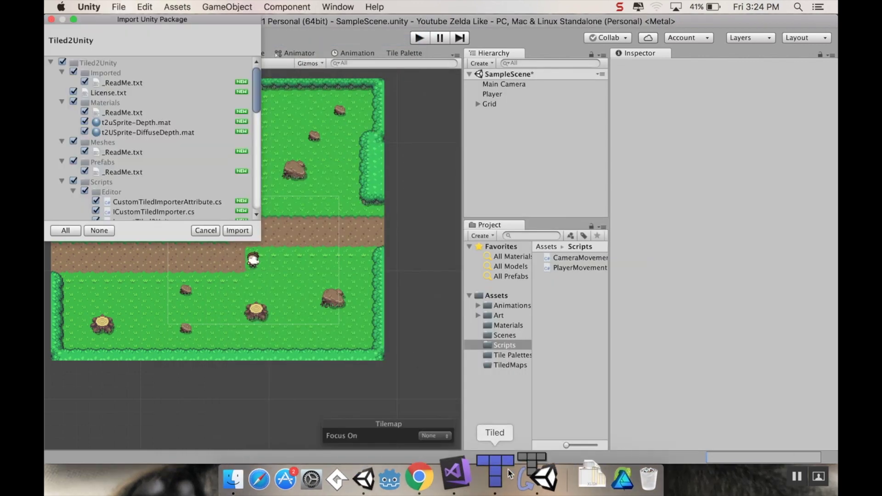
Step: Import all the Tiled2Unity package files in Unity, then return to Tiled2UnityMac
left_click(528, 480)
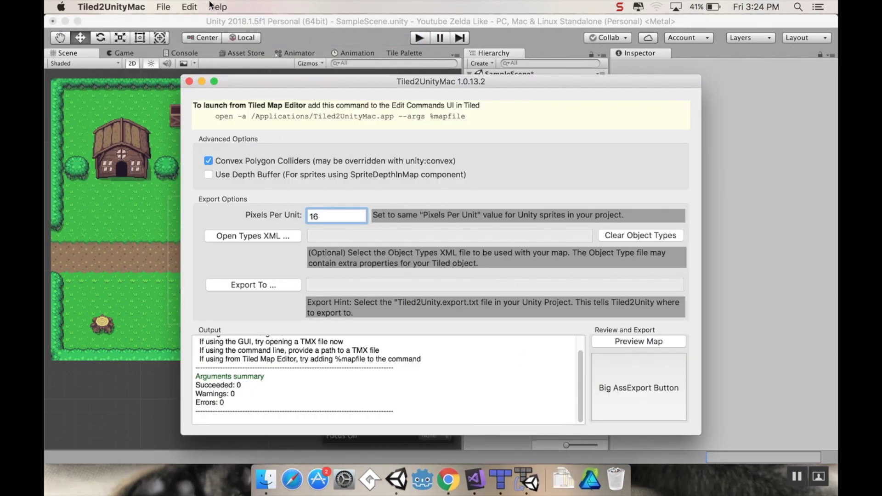
left_click(218, 6)
left_click(337, 216)
left_click(336, 216)
left_click(396, 476)
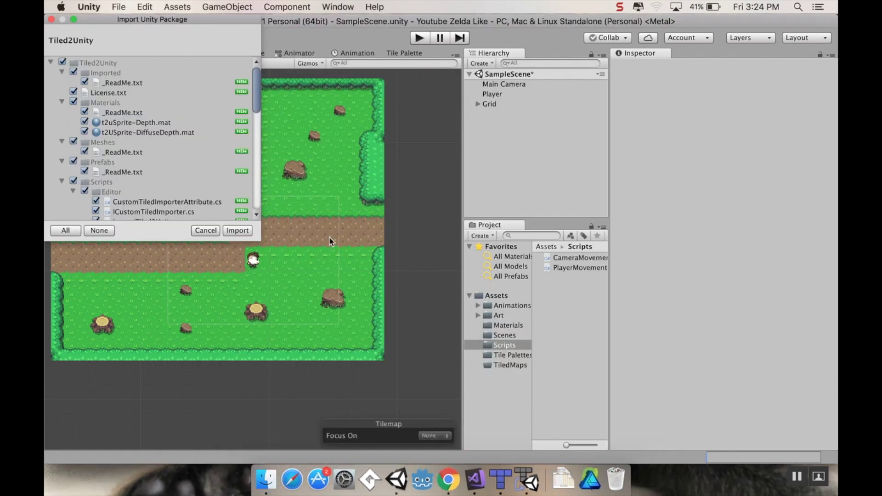
left_click(240, 231)
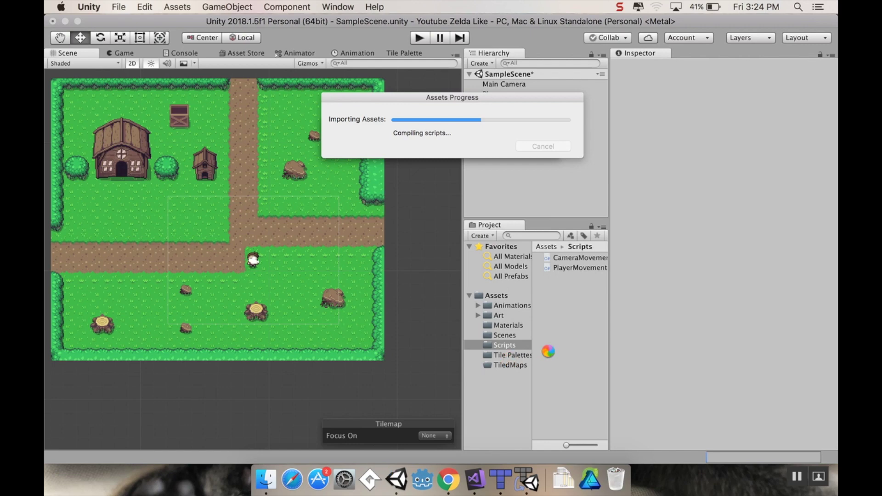
left_click(539, 467)
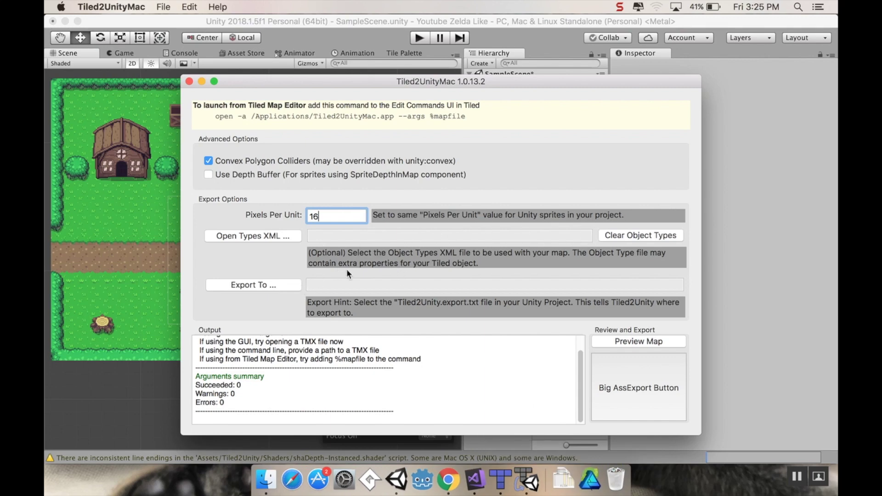
Step: Cancel the object types XML browse and clear the map's object types
left_click(272, 235)
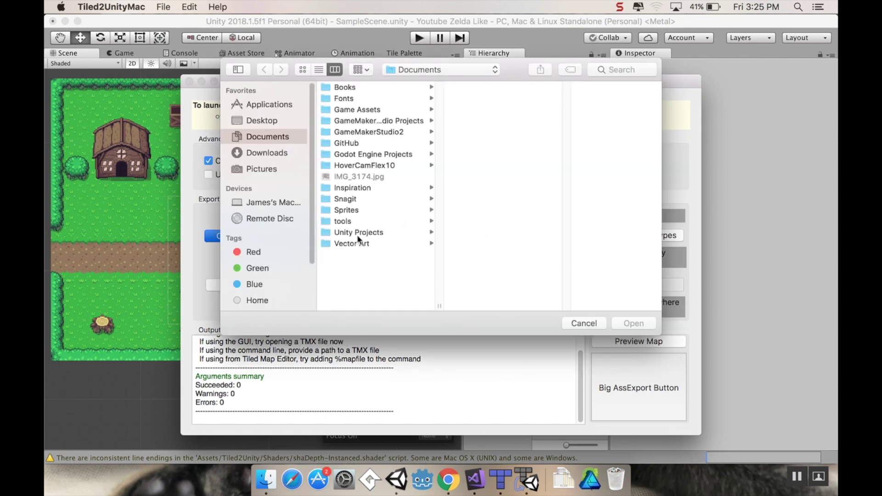
left_click(354, 211)
scroll(512, 255, "down", 5)
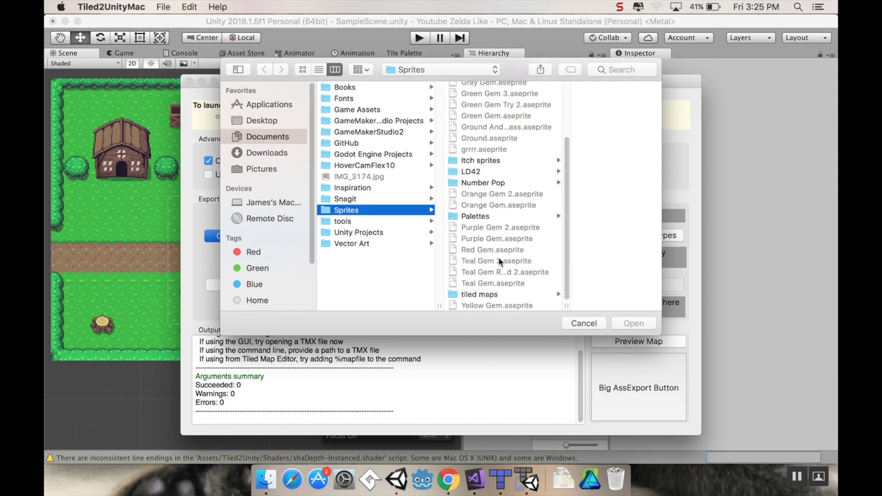
left_click(481, 297)
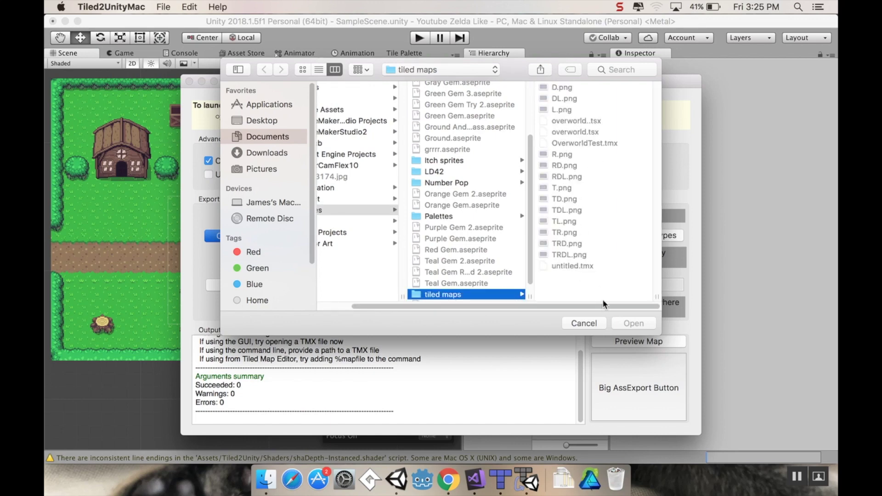
left_click(598, 322)
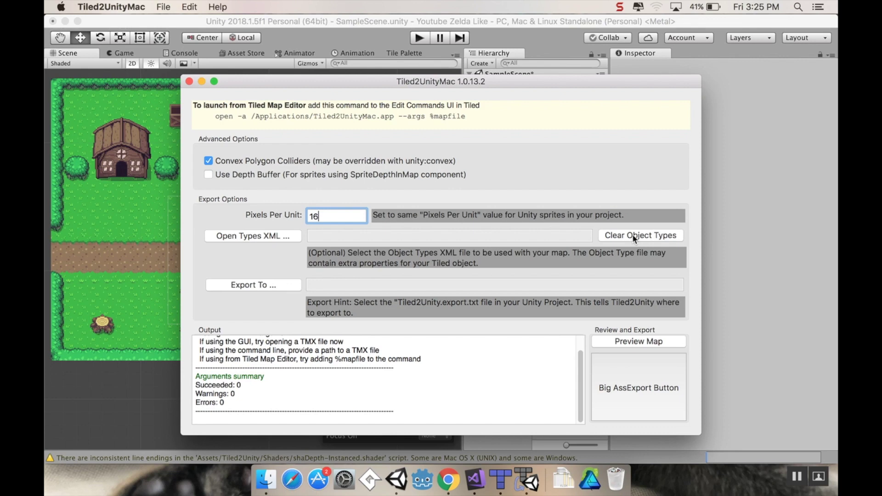
left_click(633, 237)
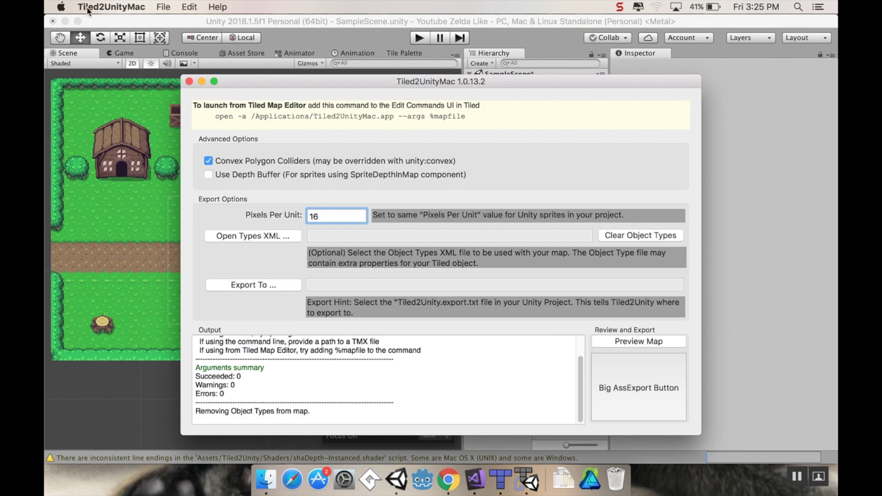
Step: Load OverworldTest.tmx from the tiled maps folder through File > Open Tiled File
left_click(118, 7)
mouse_move(167, 5)
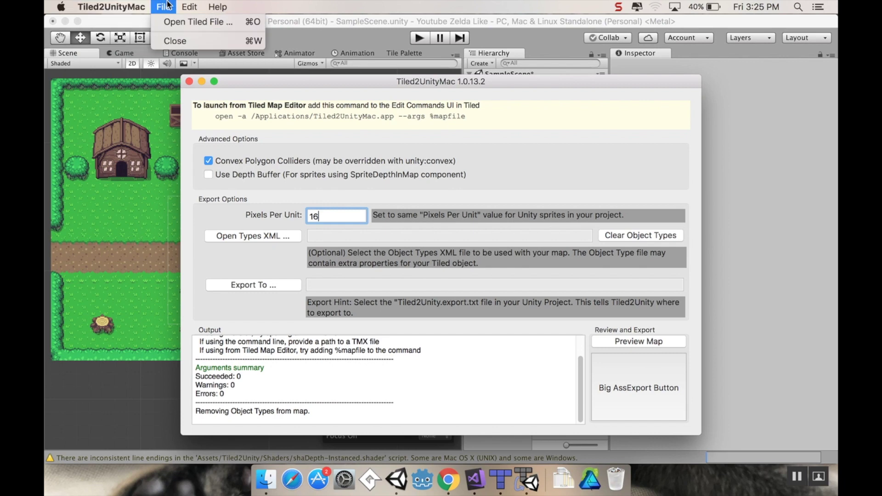
left_click(193, 22)
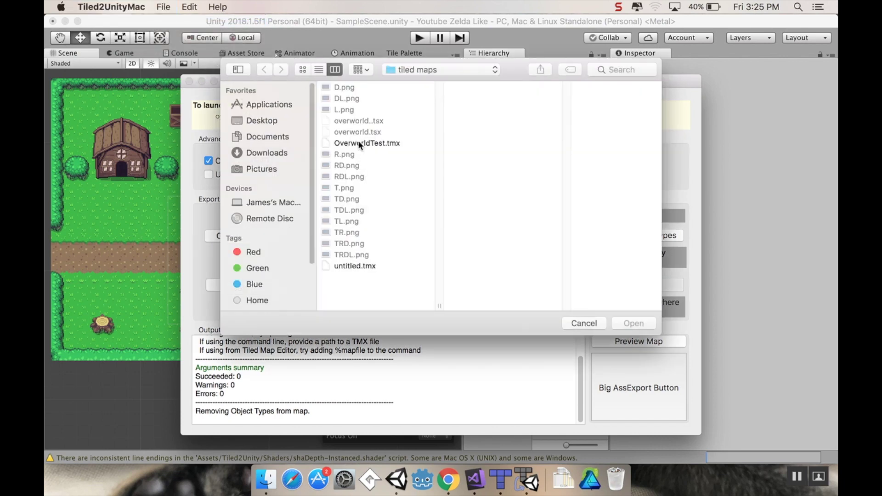
double_click(360, 144)
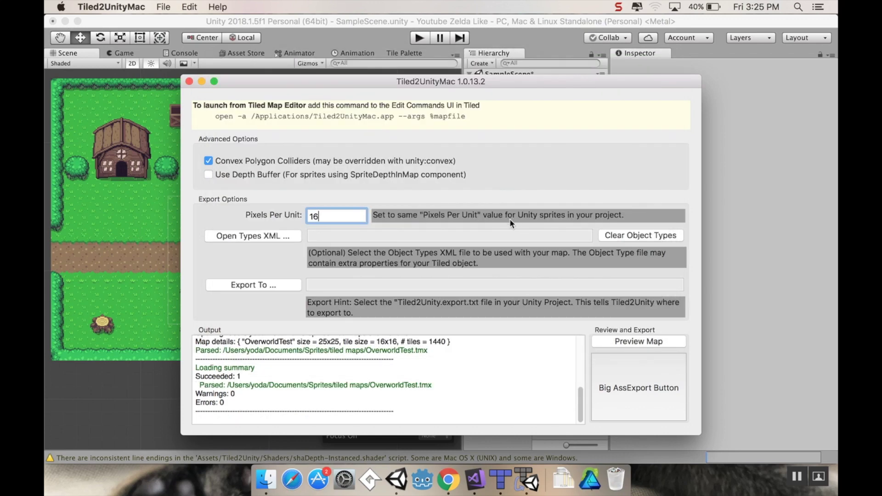
left_click(264, 285)
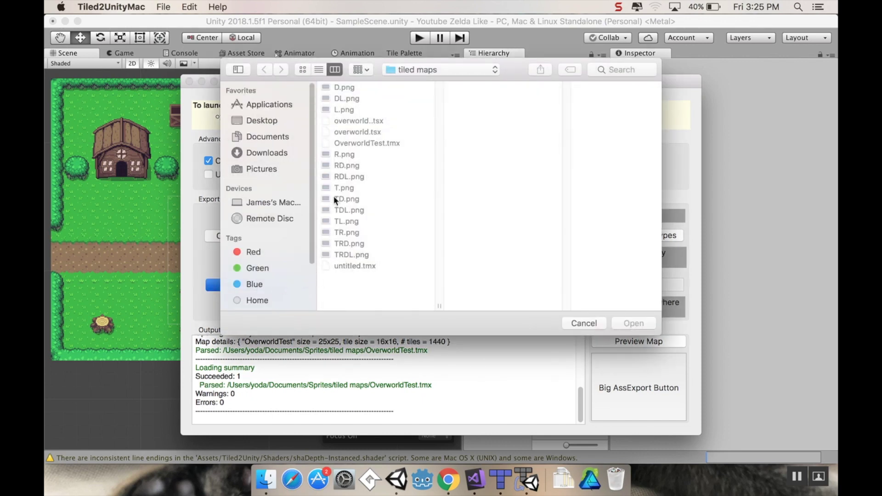
Step: Set the export target to Documents/Unity Projects/Youtube Zelda Like/Assets/Tiled2Unity/Tiled2Unity.export.txt
left_click(258, 137)
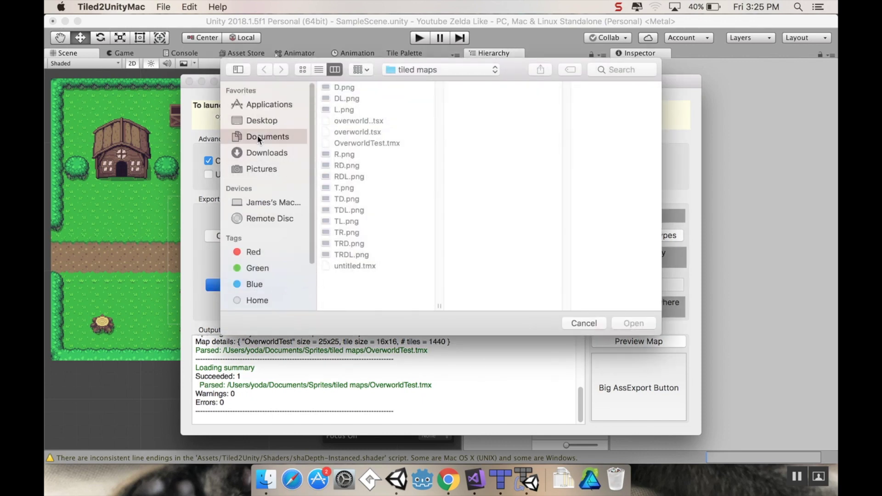
left_click(358, 233)
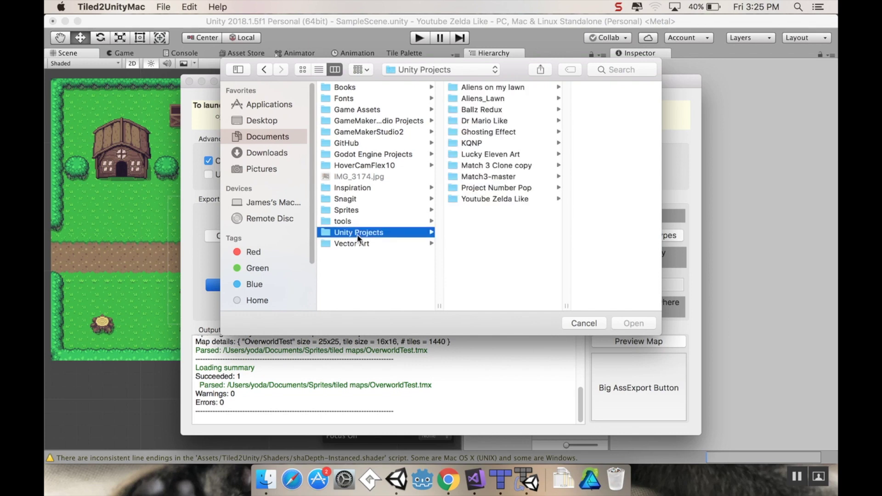
left_click(484, 199)
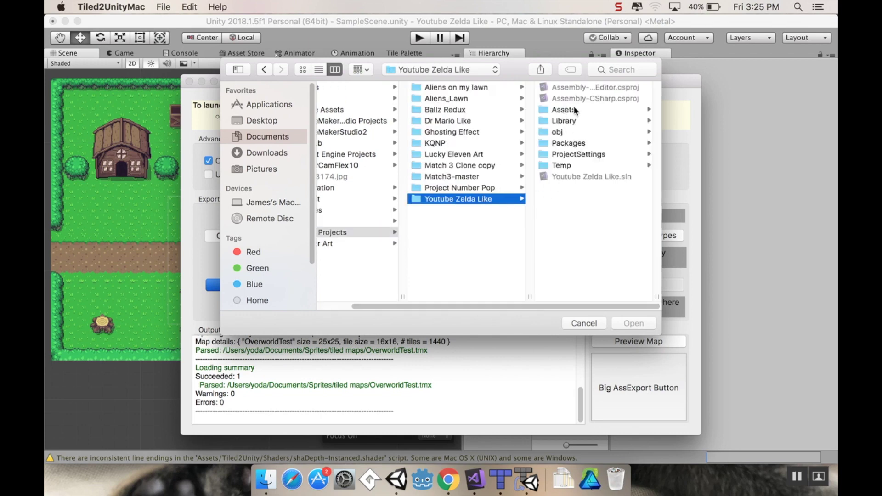
left_click(574, 109)
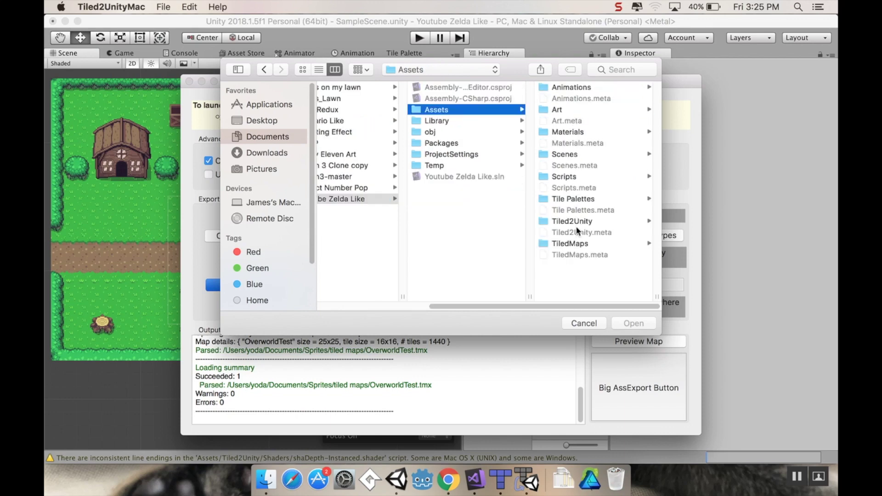
left_click(574, 221)
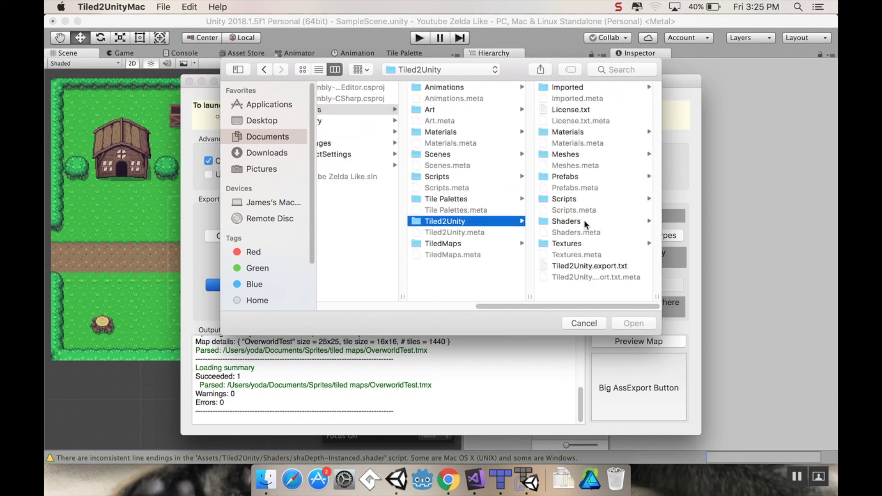
double_click(575, 265)
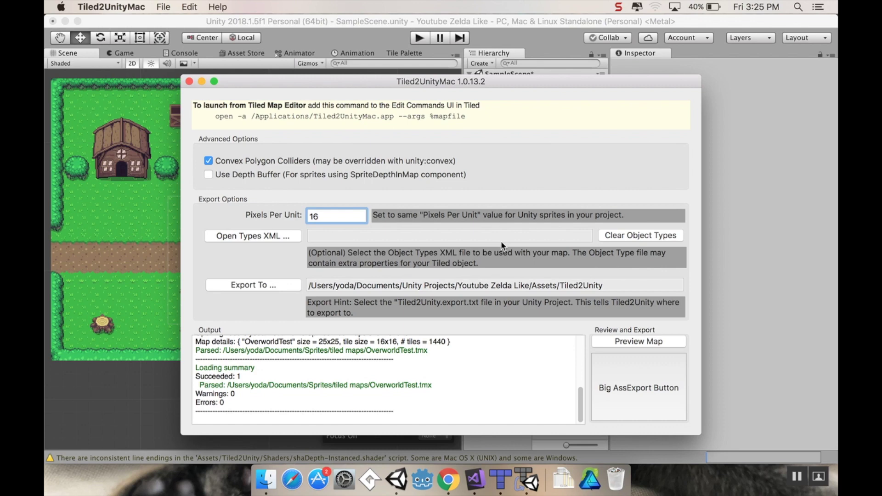
left_click(615, 345)
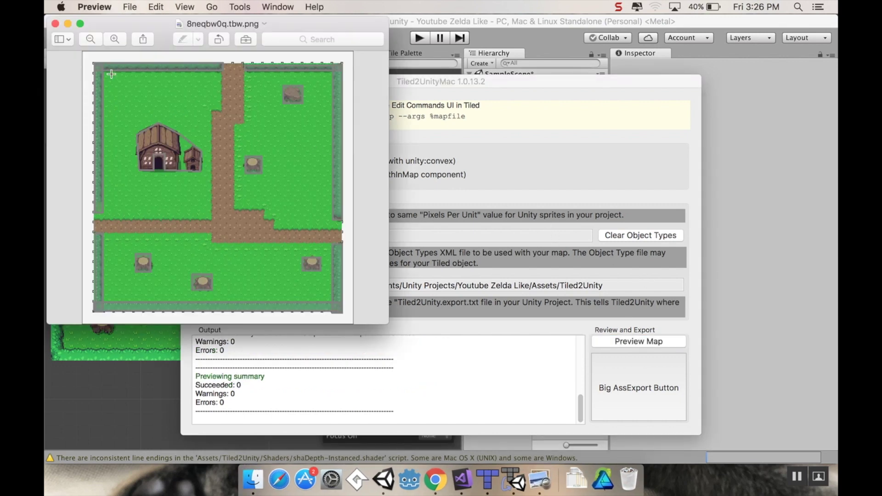
Step: Close the map preview, export the map with Big AssExport Button, and switch to Unity
left_click(55, 23)
left_click(630, 389)
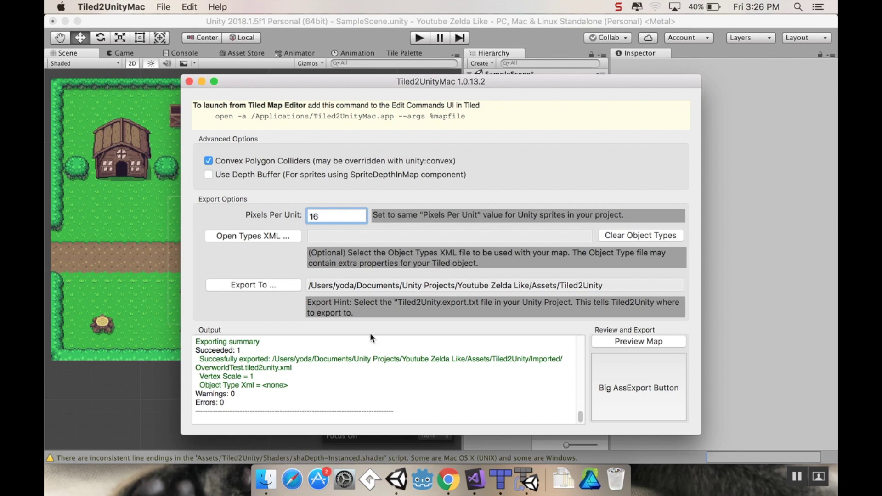
left_click(618, 385)
left_click(542, 21)
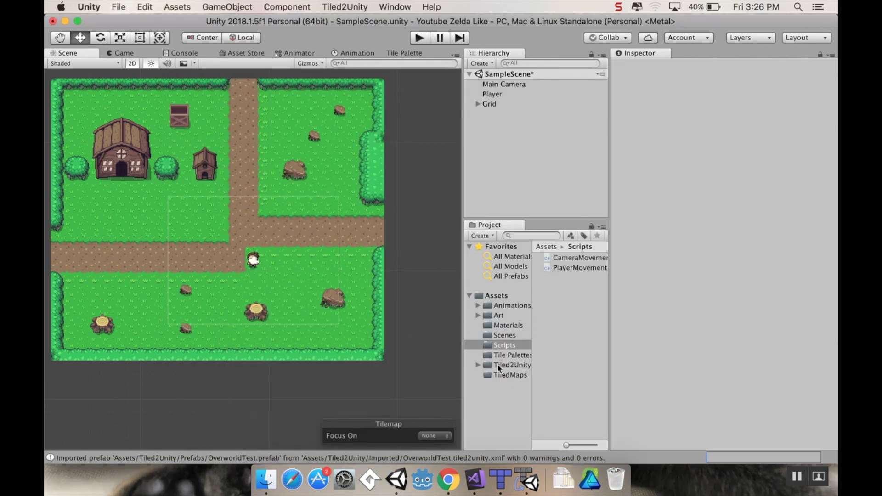
Step: Hide the existing Grid tilemap and inspect the imported OverworldTest data in Tiled2Unity
left_click(502, 105)
left_click(639, 67)
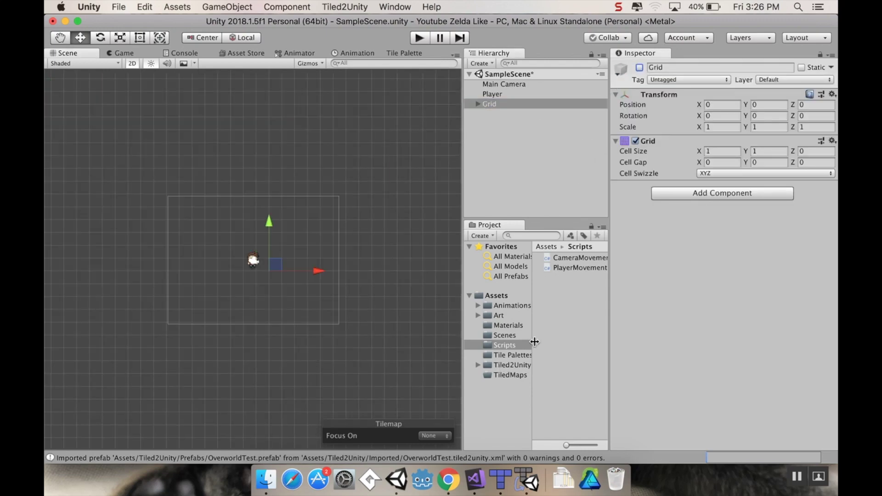
left_click(512, 366)
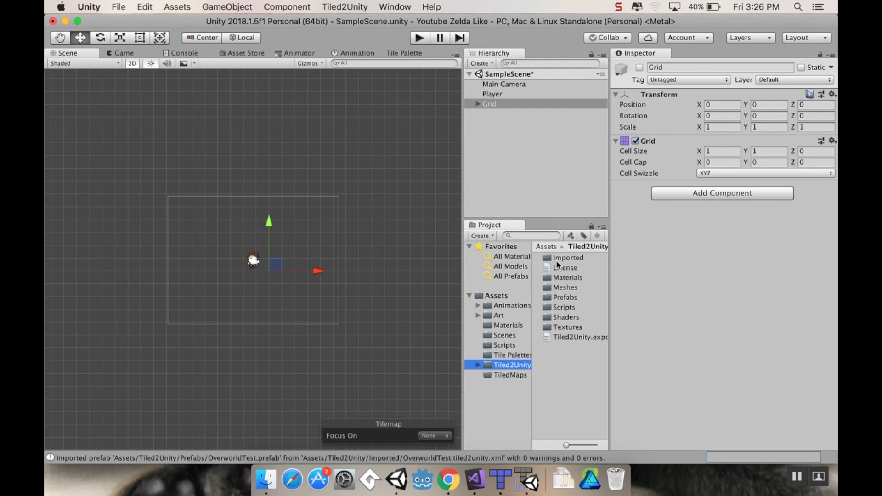
double_click(562, 258)
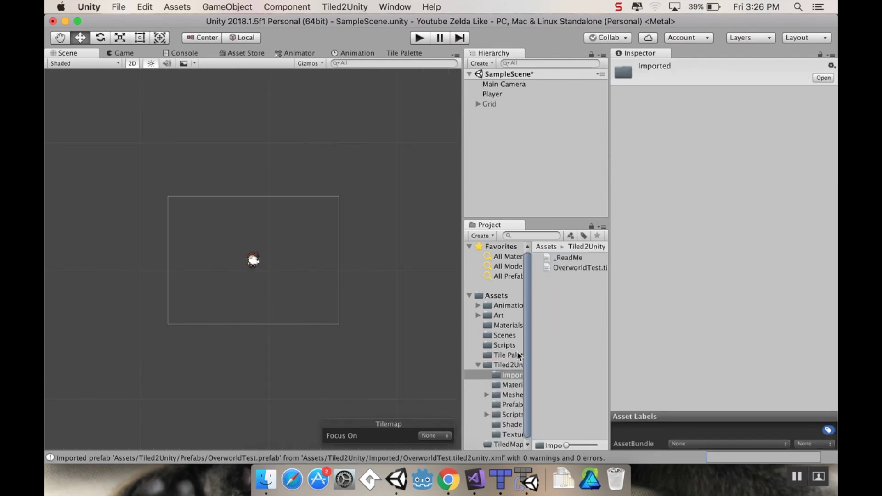
left_click(570, 264)
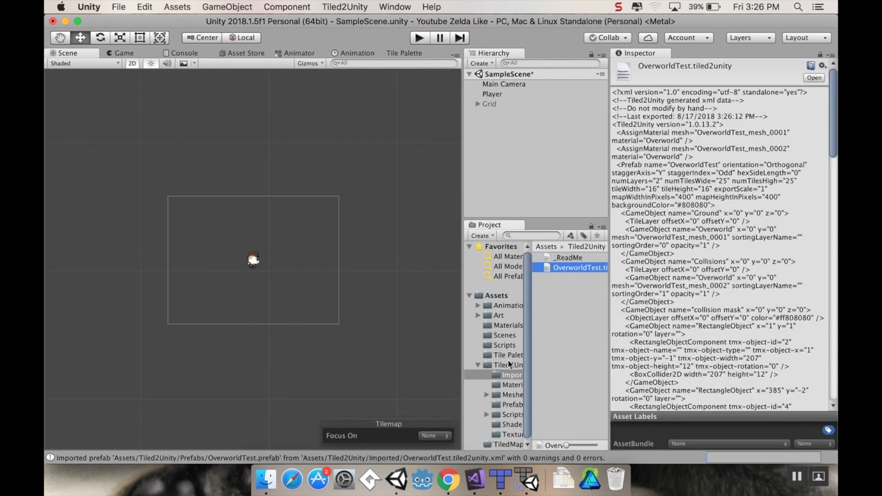
left_click(513, 366)
Step: Drag the OverworldTest prefab from Tiled2Unity/Prefabs into the Scene view
double_click(571, 298)
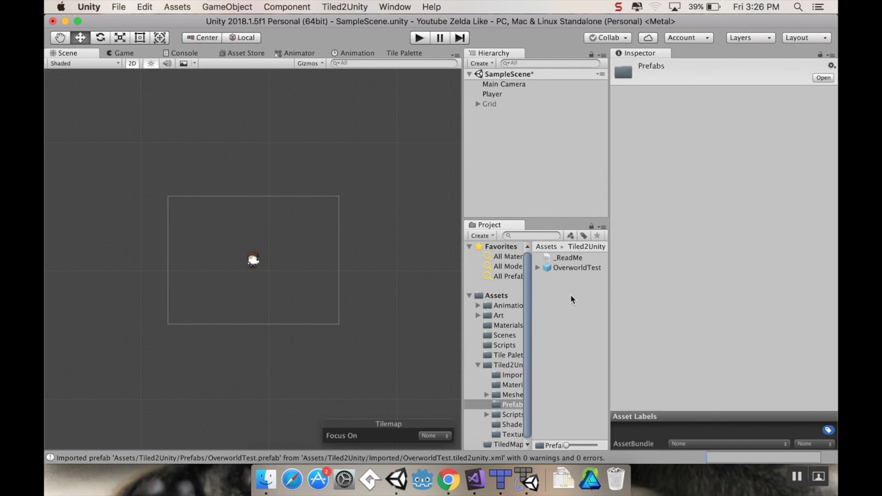
left_click_drag(579, 268, 64, 92)
scroll(292, 257, "down", 10)
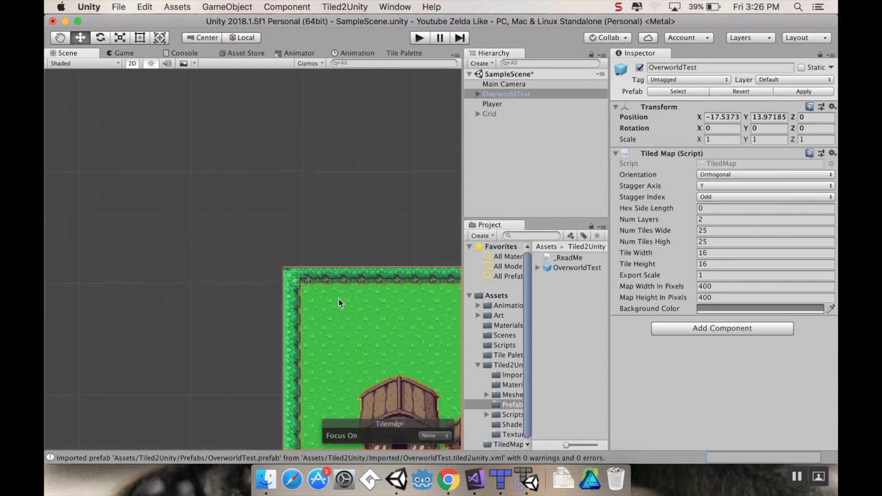
middle_click_drag(339, 299, 181, 172)
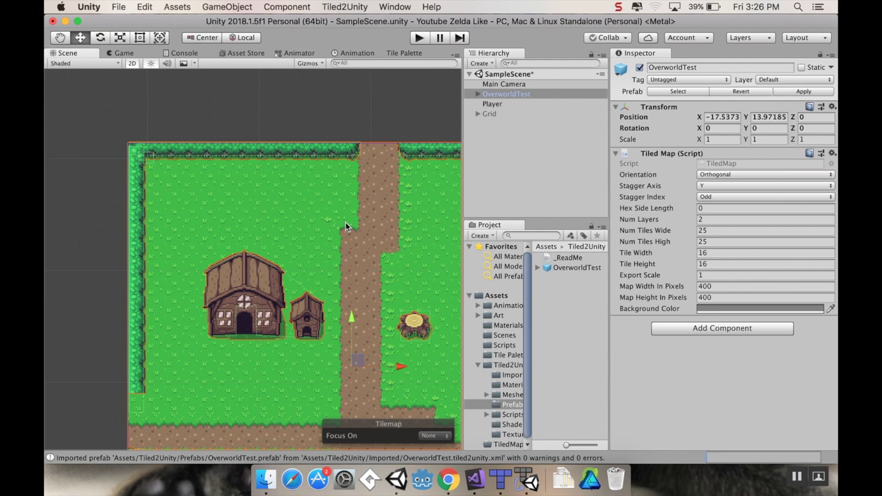
left_click_drag(345, 222, 268, 153)
Step: Scale the OverworldTest map to 0.0625 and frame the shrunken map in the Scene view
left_click(294, 204)
left_click(736, 141)
type(".0625")
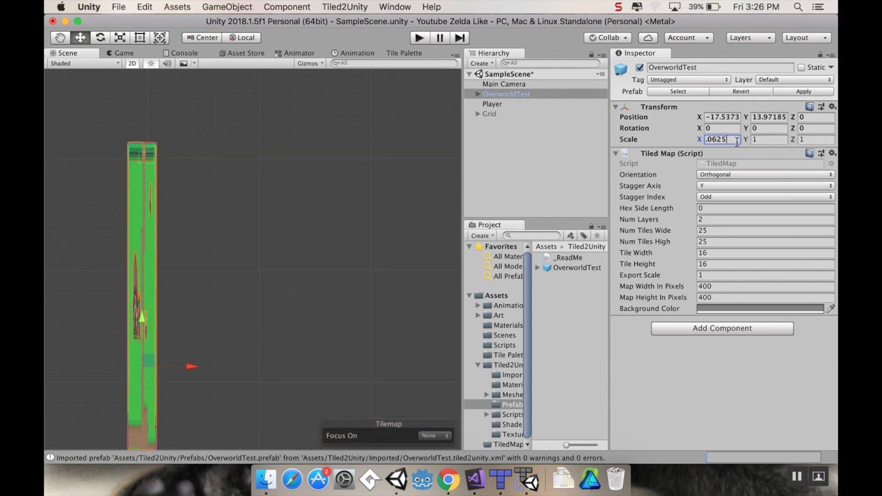
key("Tab")
type(".0625")
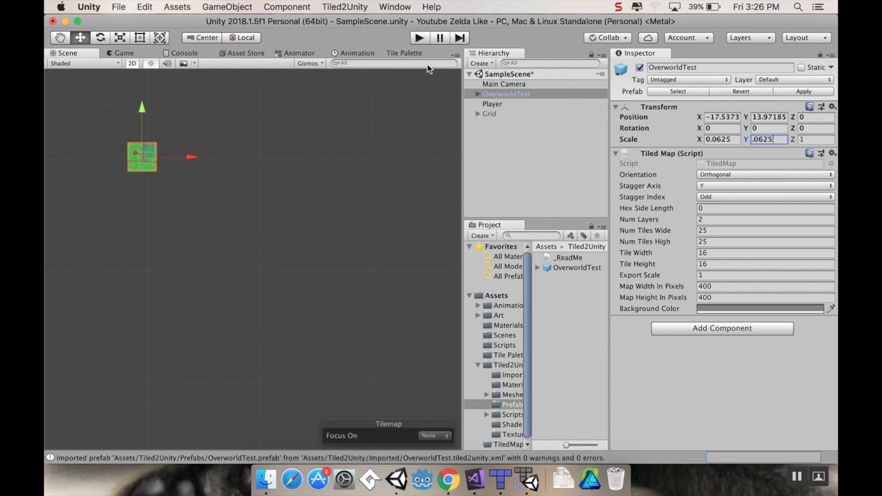
scroll(157, 189, "up", 5)
middle_click_drag(158, 189, 260, 251)
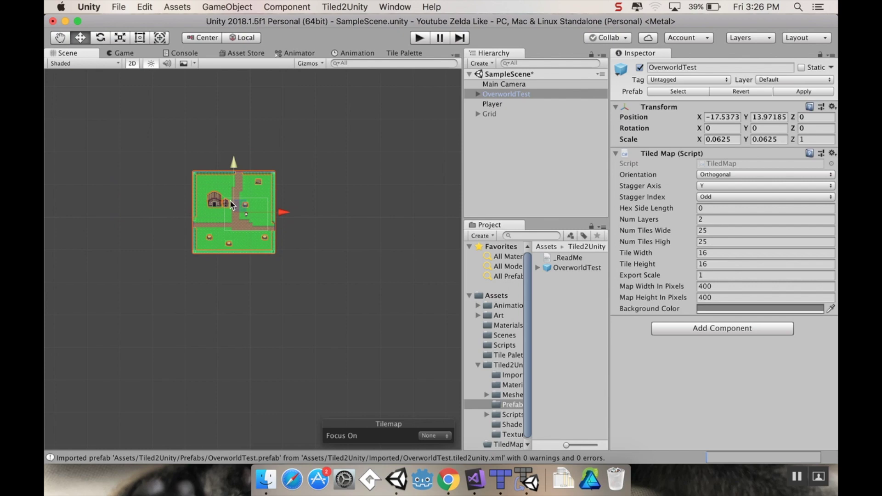
scroll(260, 251, "up", 8)
middle_click_drag(213, 203, 323, 273)
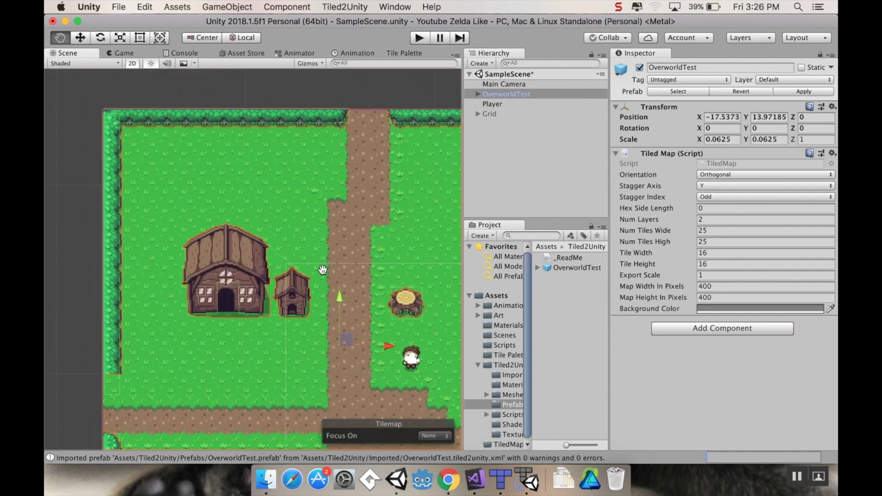
Step: Move the Player and Main Camera onto the dirt path junction, then enter play mode
left_click(500, 104)
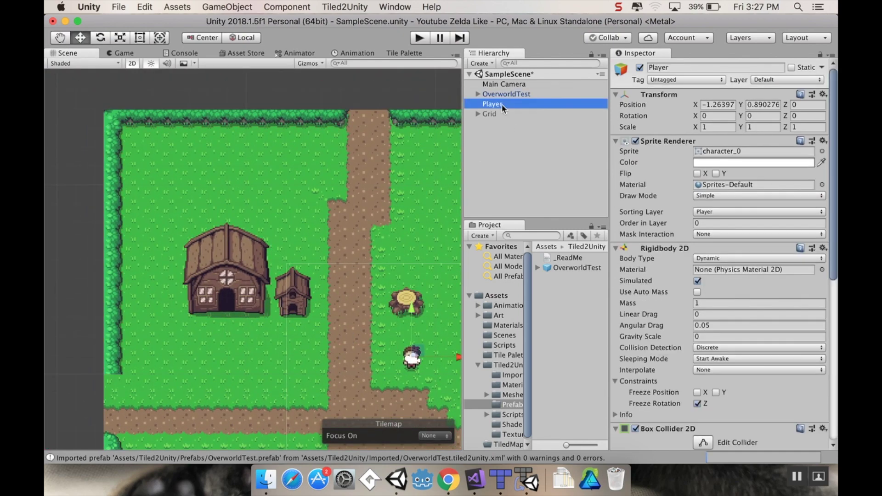
middle_click_drag(385, 347, 272, 150)
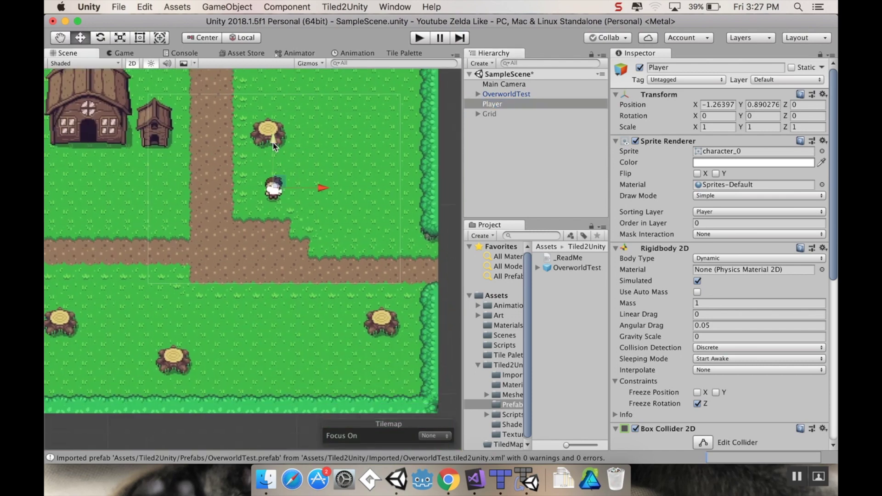
left_click_drag(273, 146, 272, 209)
left_click_drag(327, 255, 267, 260)
left_click(505, 84)
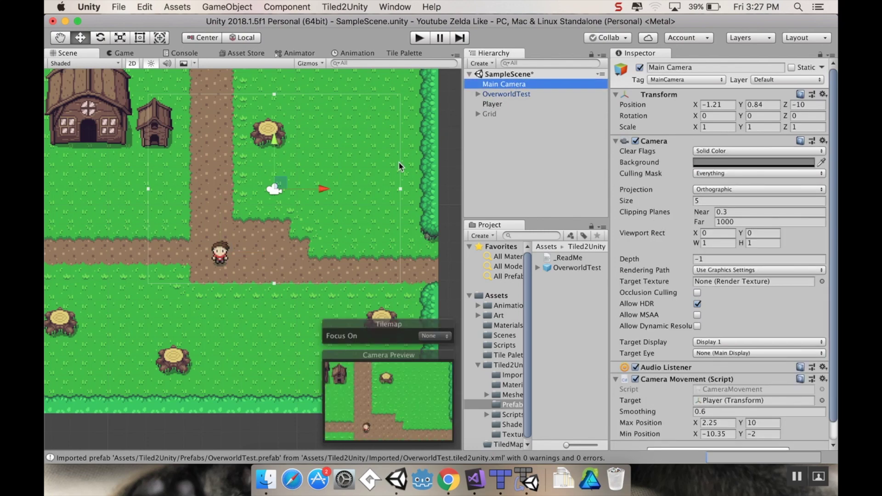
left_click_drag(274, 138, 277, 202)
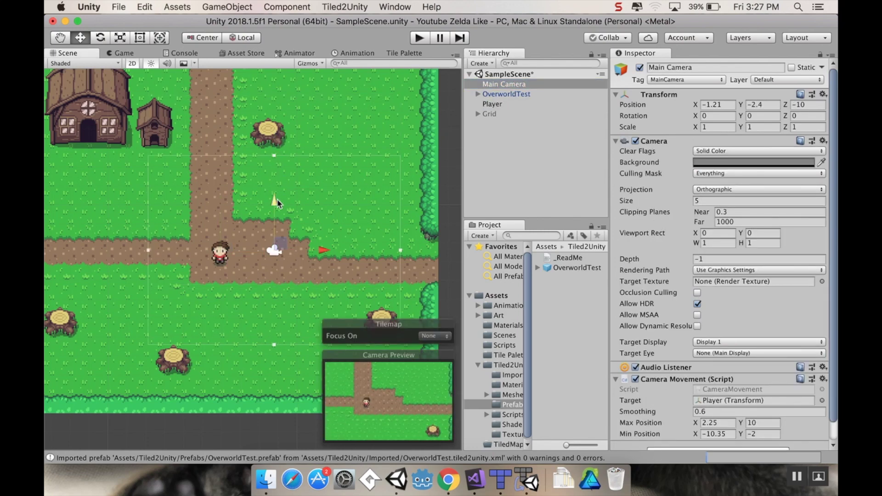
left_click_drag(325, 251, 272, 258)
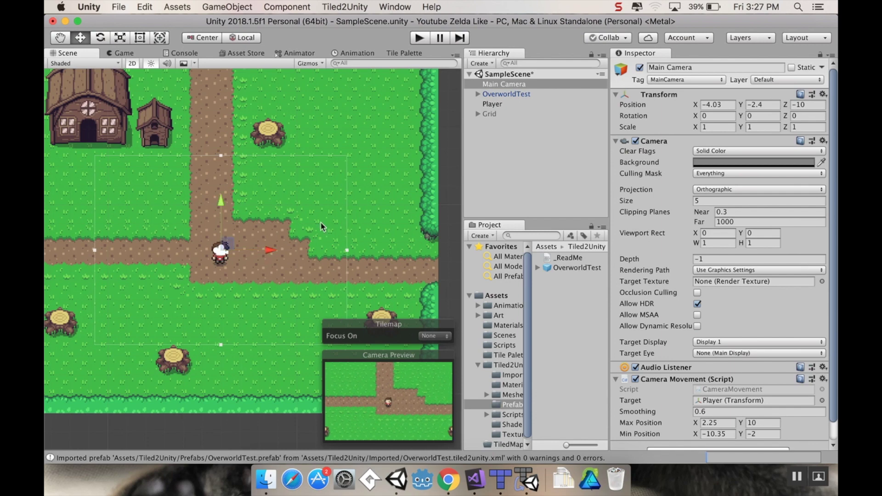
left_click(419, 38)
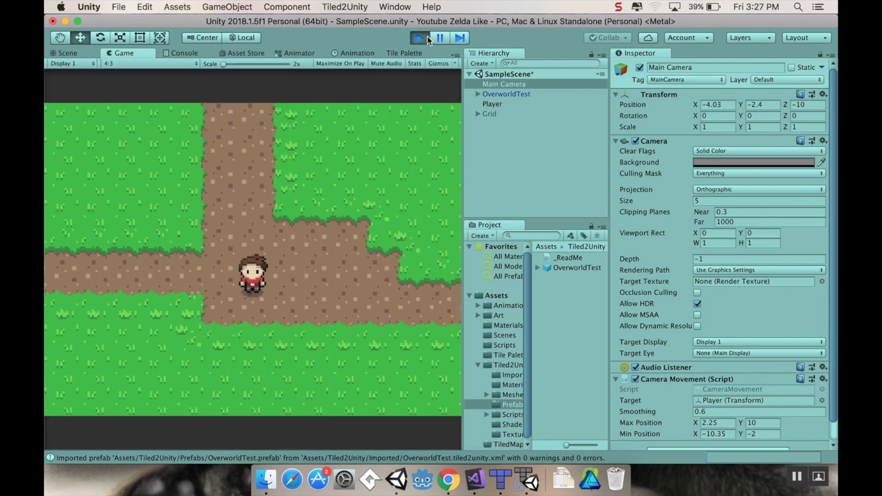
Step: Walk the player left across the grass to the house door and test walking into the house
key("Left")
key("Down")
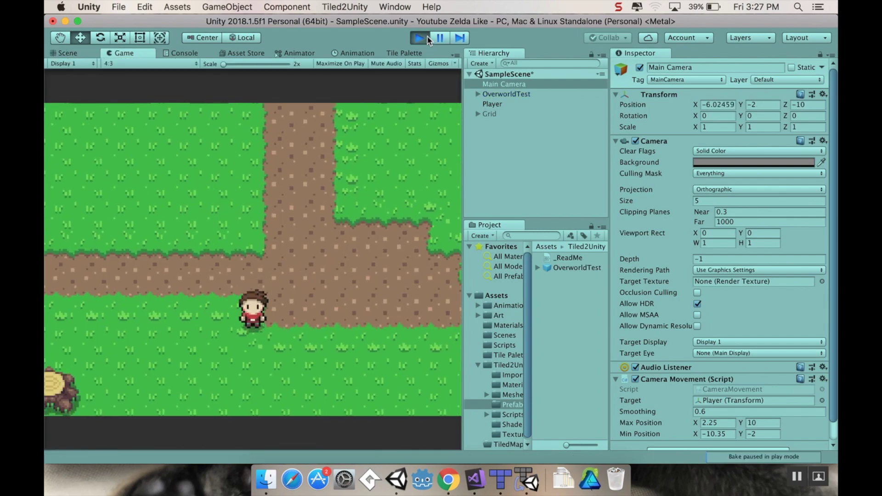
key("Left")
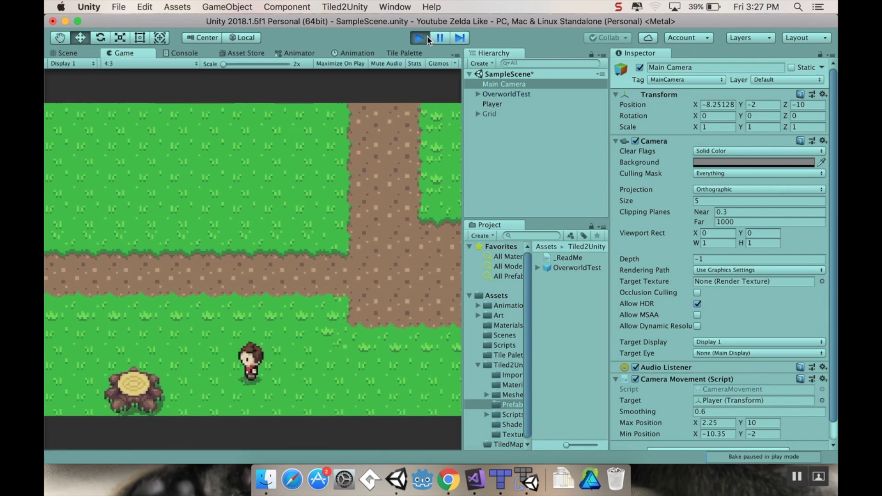
key("Left")
key("Up")
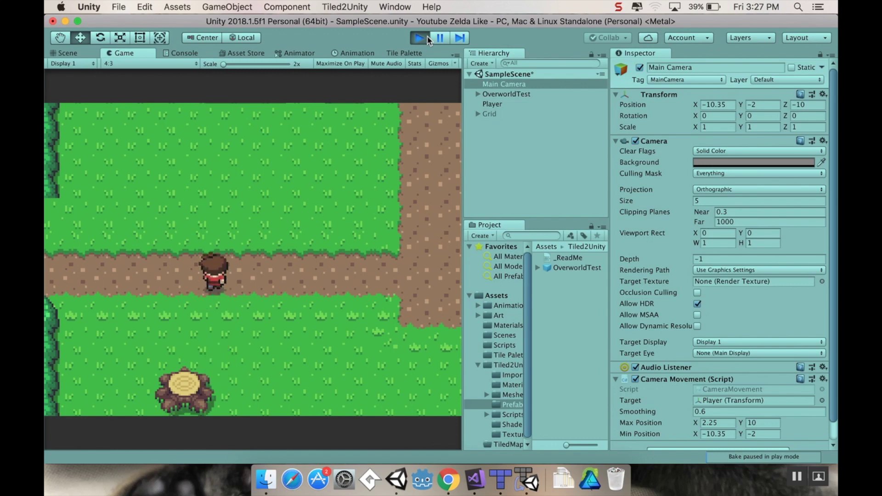
key("Right")
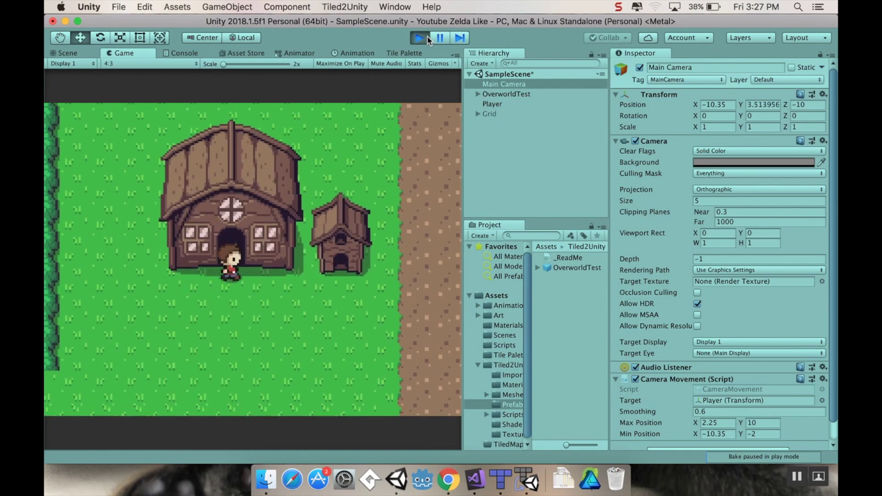
key("Up")
key("Down")
Step: Walk the player right to the hedge edge, then up to the top hedge and the dirt path
key("Right")
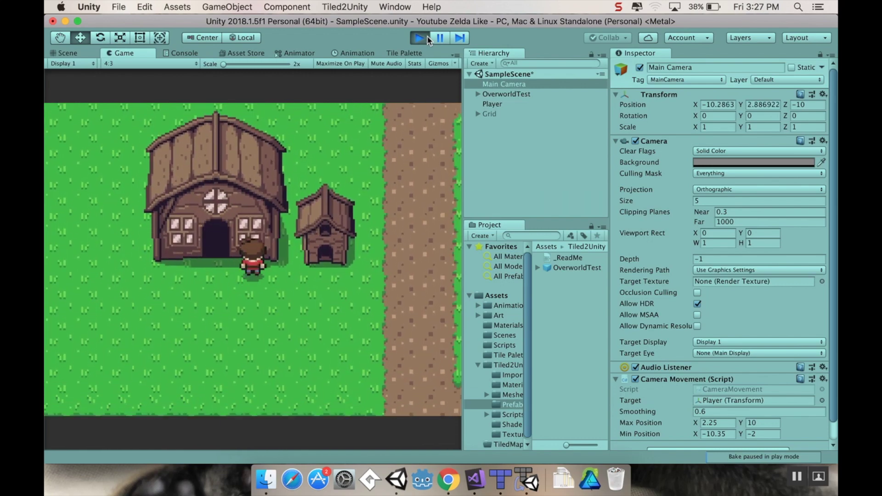
key("Right")
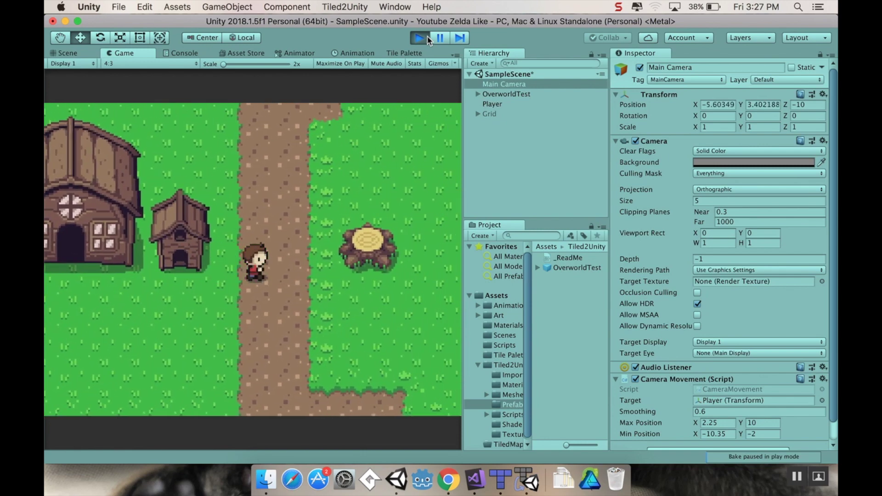
key("Right")
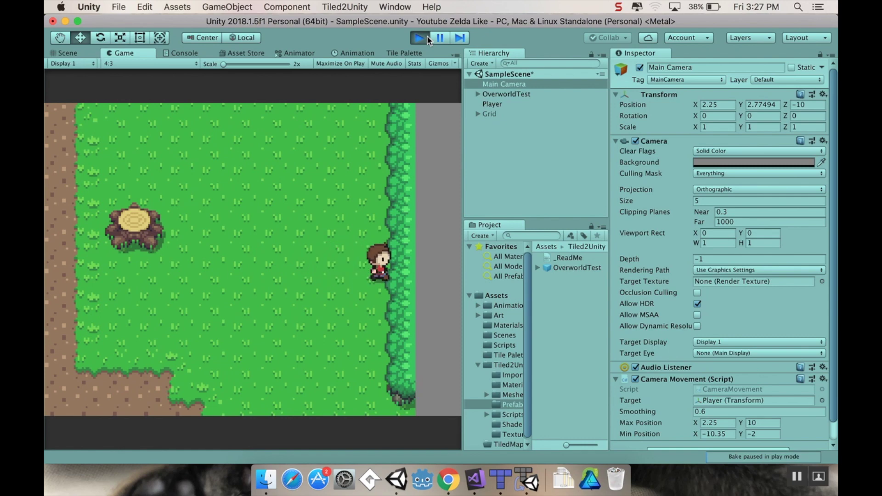
key("Up")
key("Left")
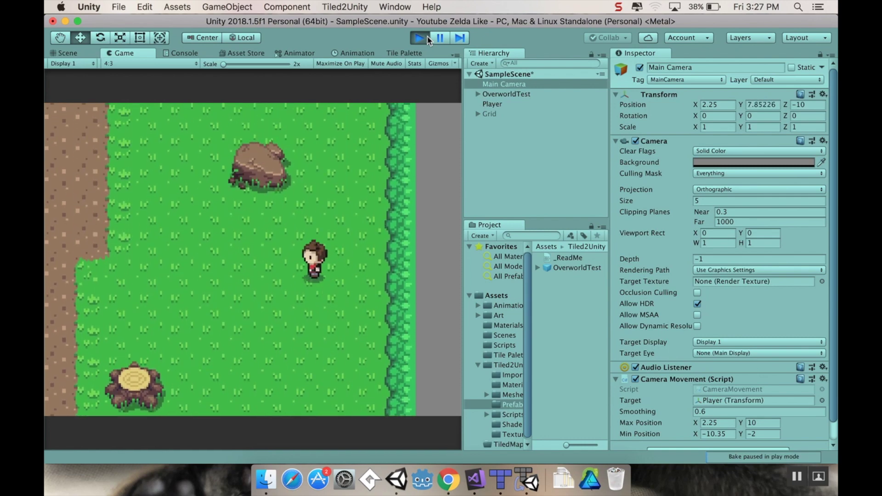
key("Up")
key("Left")
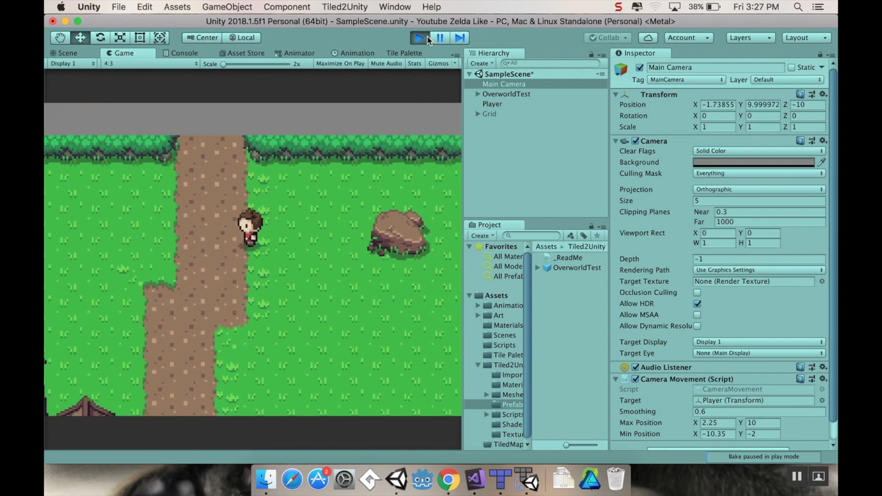
key("Left")
key("Down")
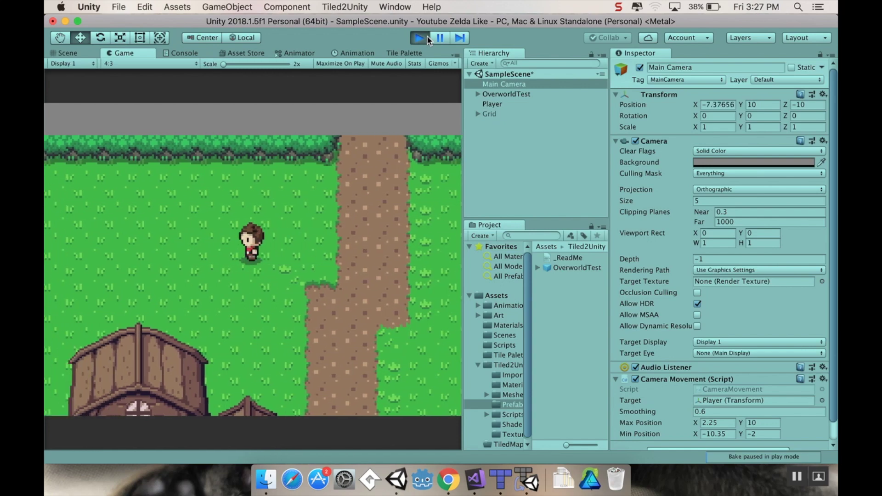